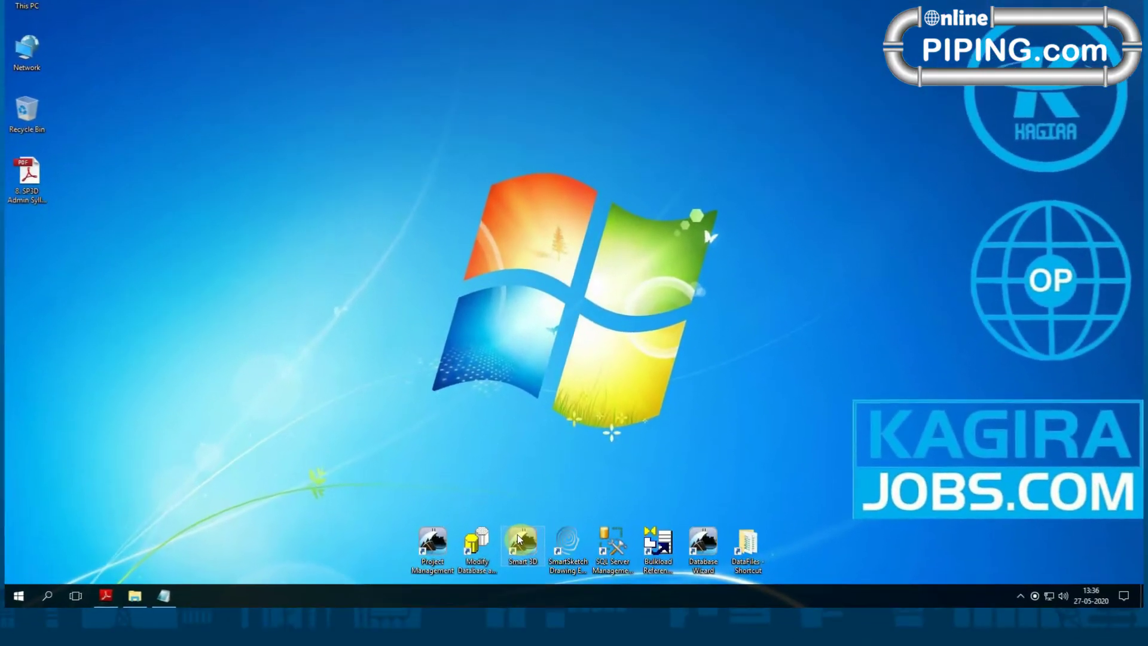
Launch SmartPlant 3D and start a new session from the MetricUnits template.
{"action": "double_click", "coordinate": [518, 534]}
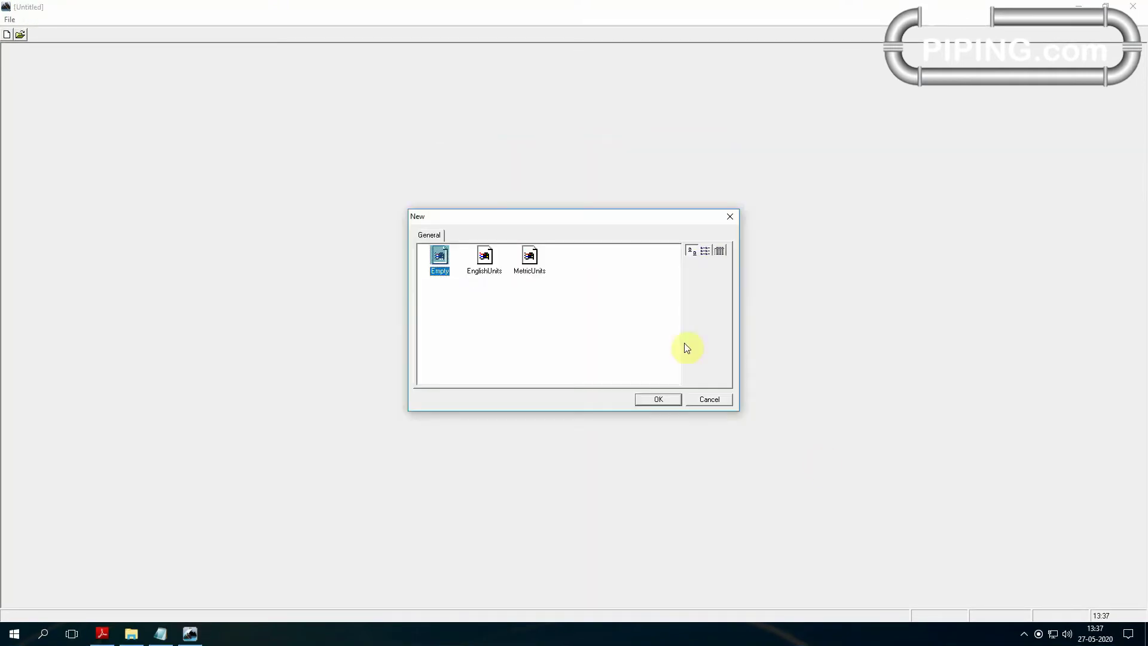
{"action": "left_click", "coordinate": [540, 274]}
{"action": "left_click", "coordinate": [644, 400]}
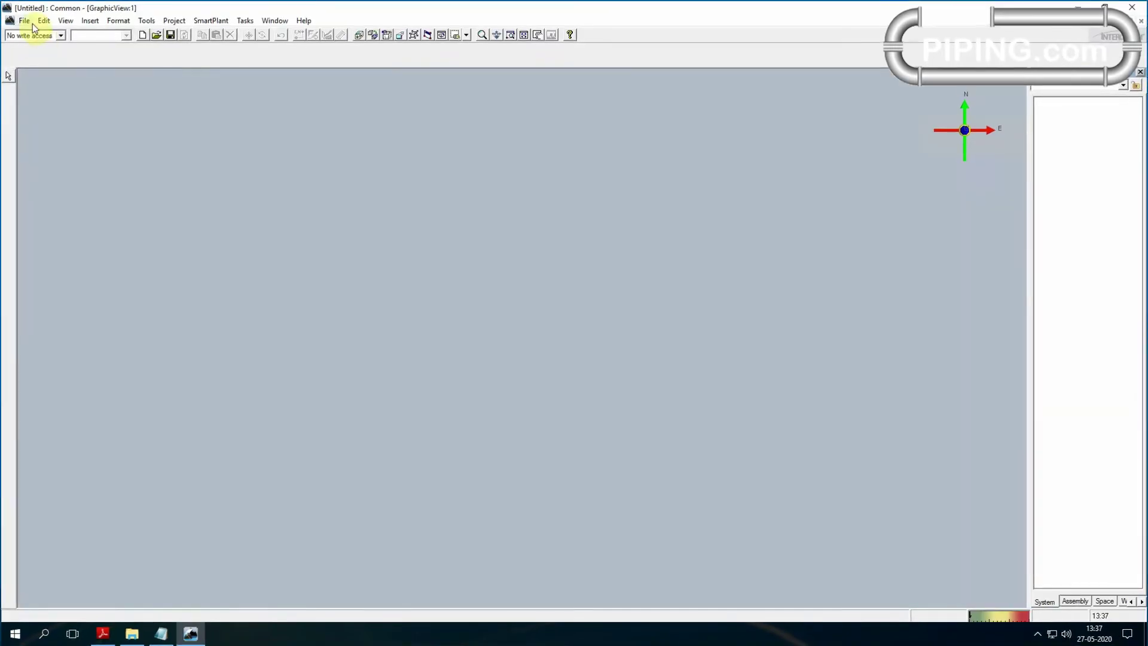
Open Define Workspace and browse the available workspace filters.
{"action": "left_click", "coordinate": [28, 23]}
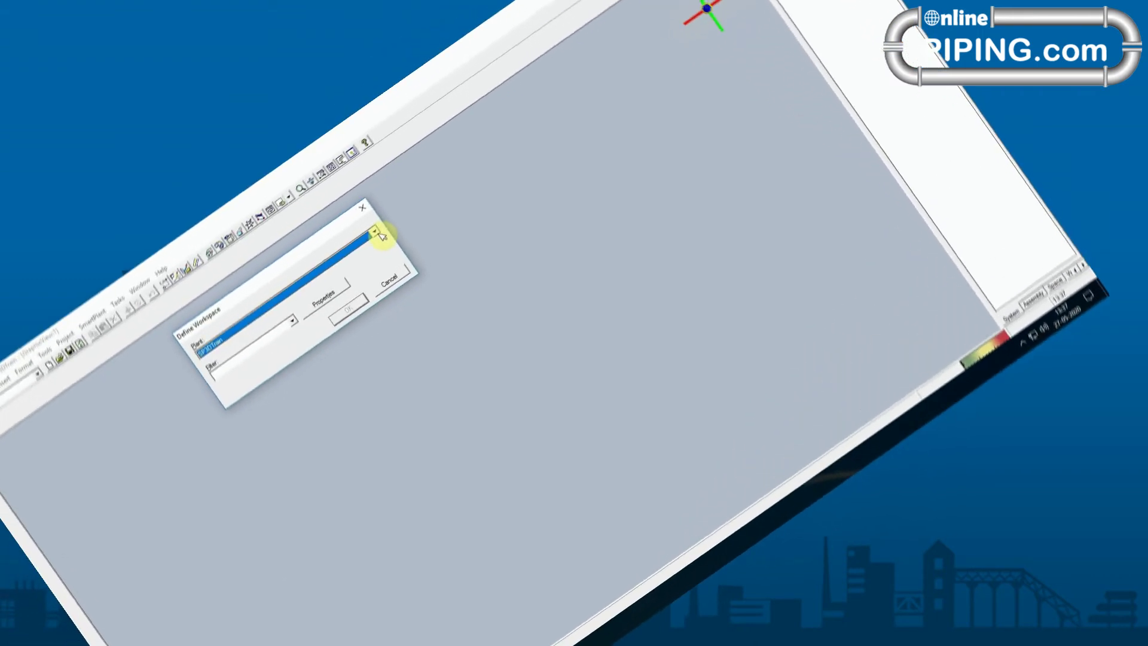
{"action": "left_click", "coordinate": [309, 271]}
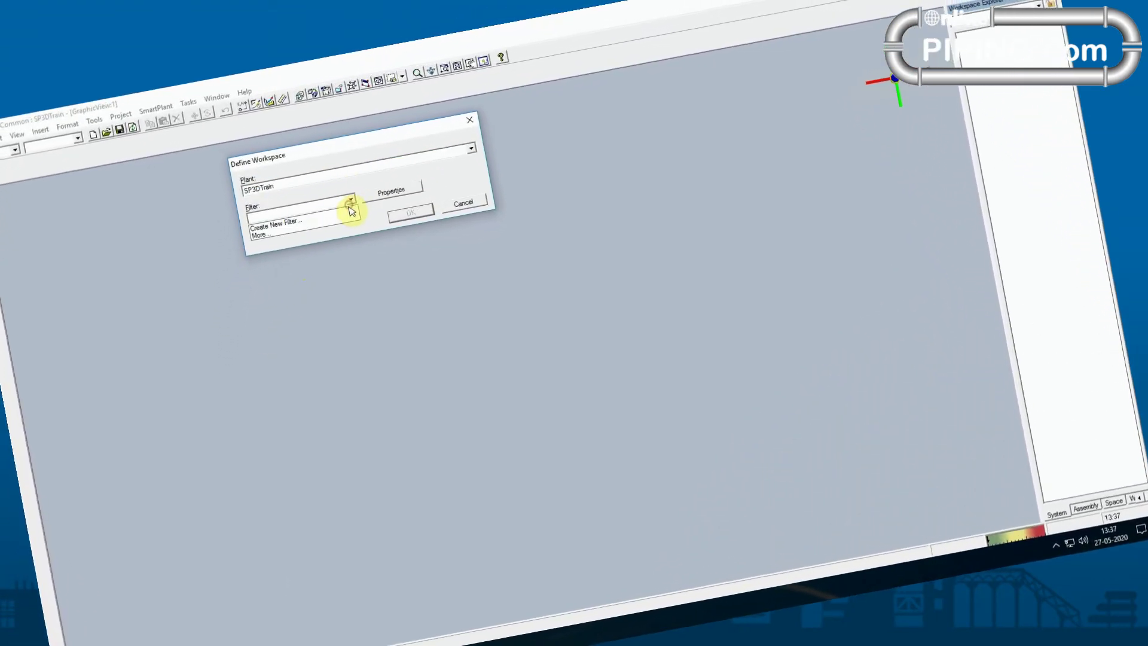
{"action": "left_click", "coordinate": [335, 214]}
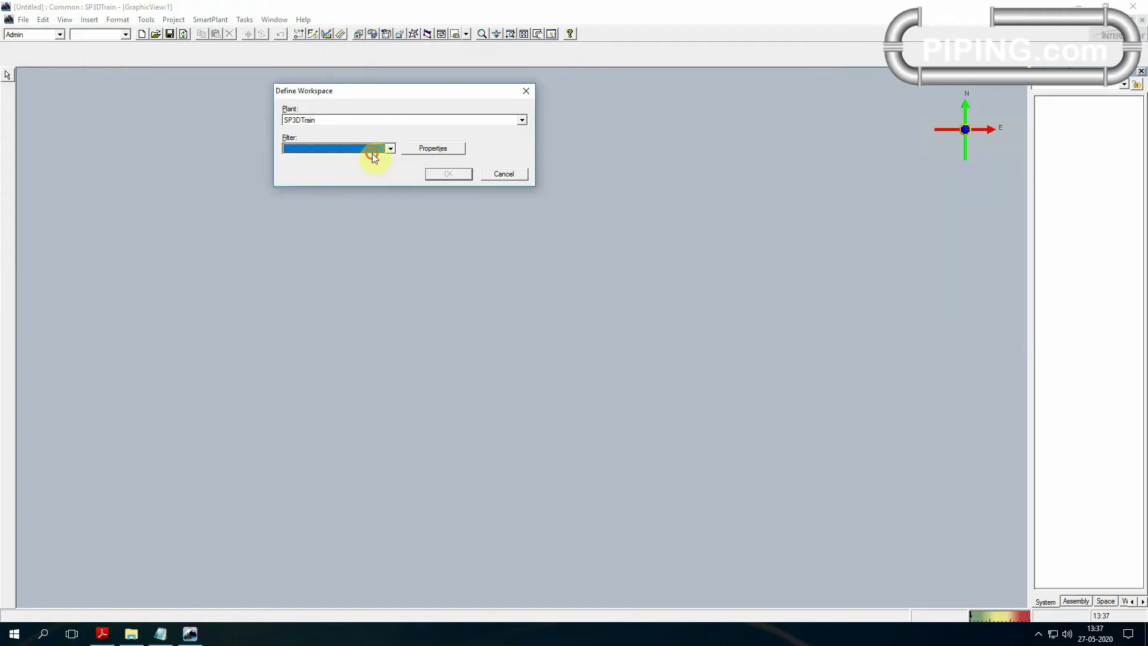
Load the SP3DTrain workspace using the filter chosen from More... in the Filter list.
{"action": "left_click", "coordinate": [372, 153]}
{"action": "left_click", "coordinate": [345, 168]}
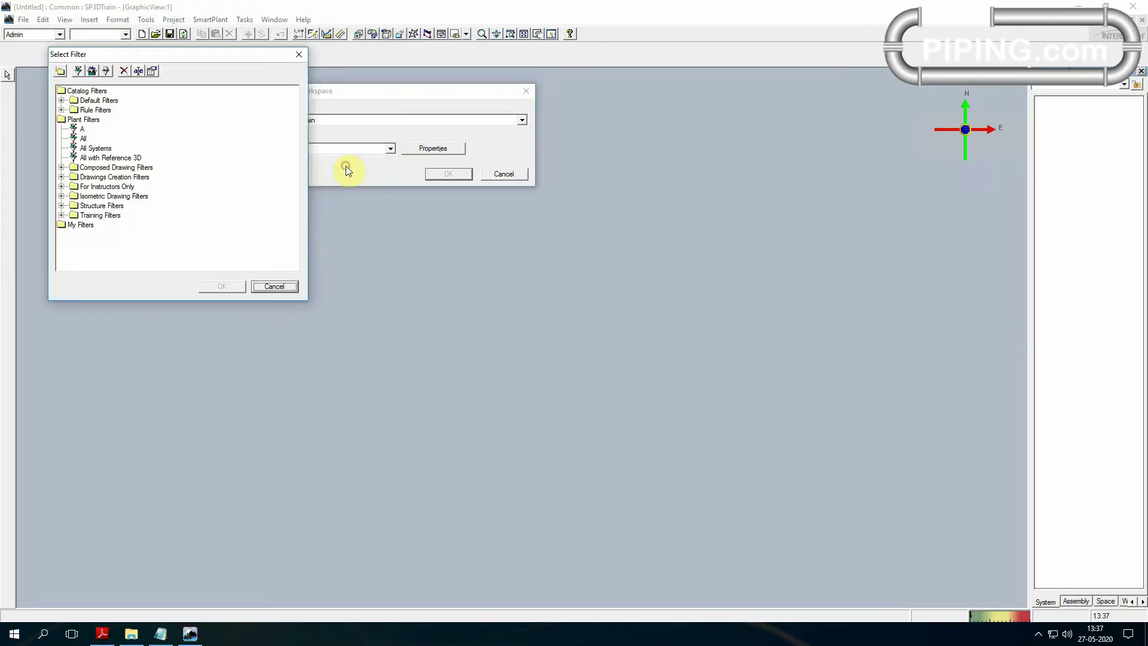
{"action": "left_click", "coordinate": [81, 129]}
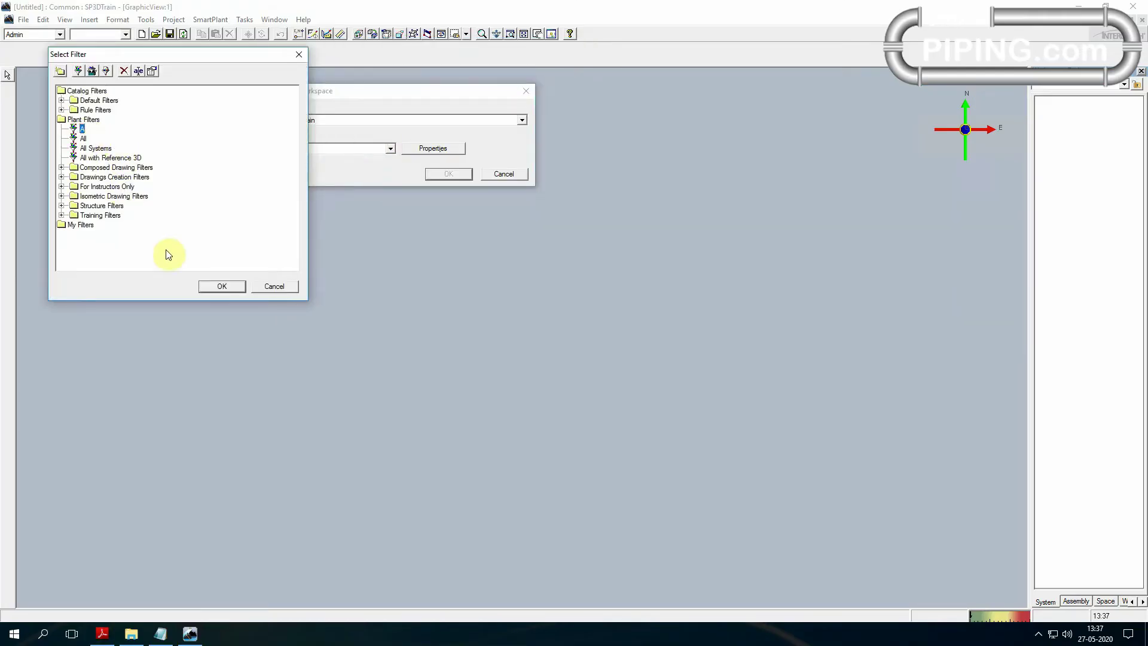
{"action": "left_click", "coordinate": [216, 285]}
{"action": "left_click", "coordinate": [450, 175]}
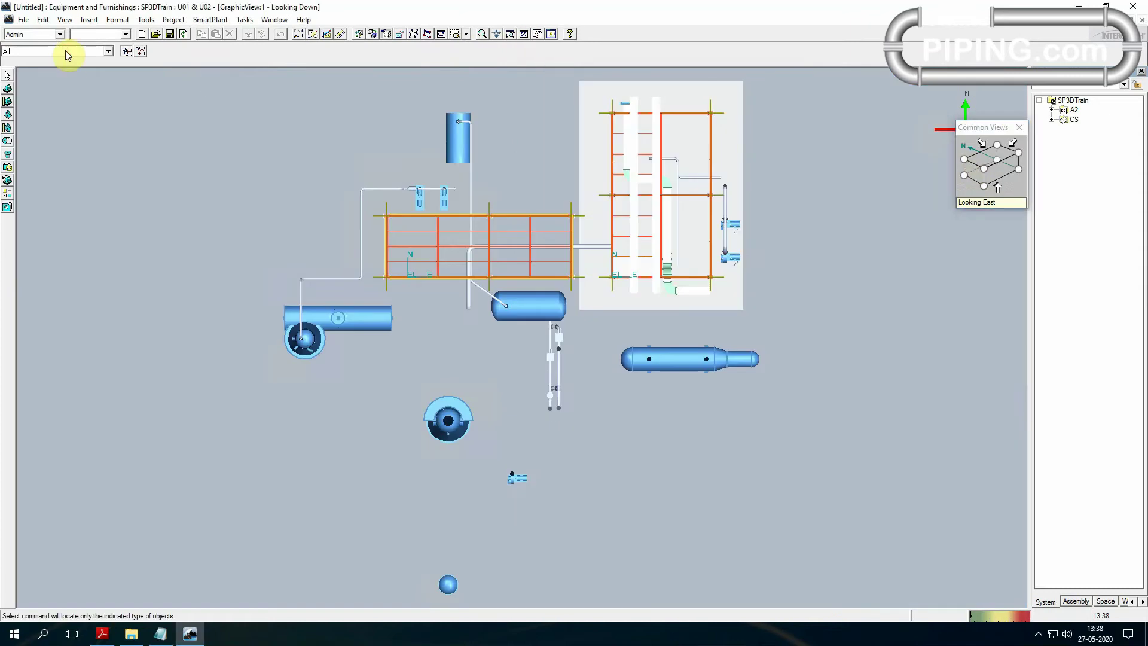
Check the locate filter, keeping All, and view the permission group choices.
{"action": "left_click", "coordinate": [108, 51]}
{"action": "left_click", "coordinate": [108, 51]}
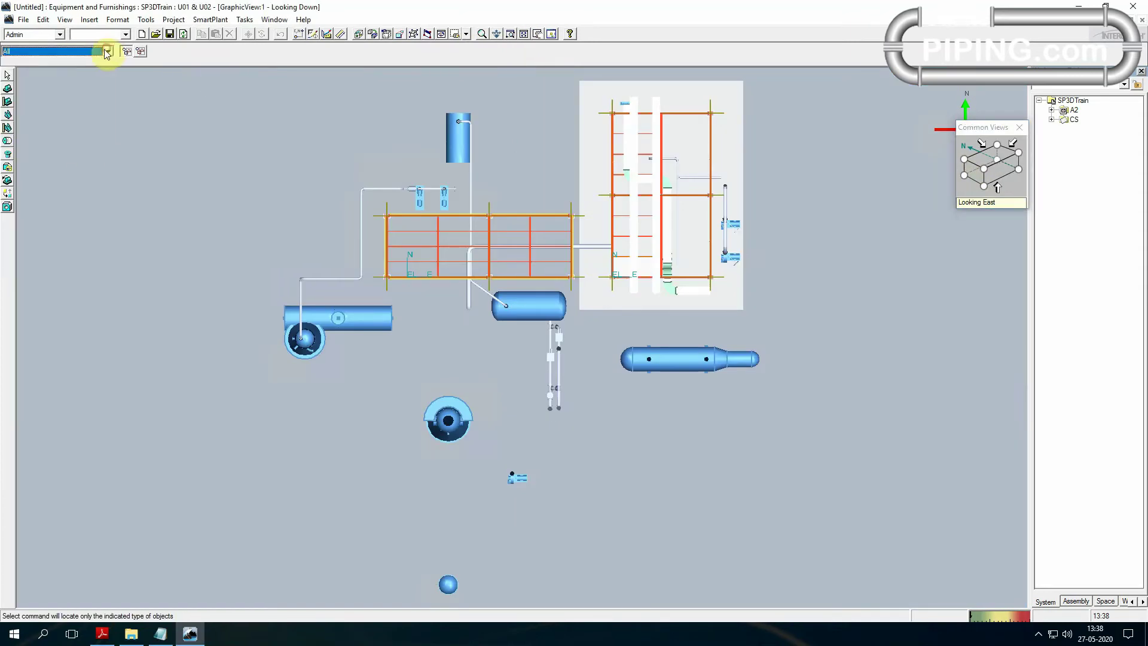
{"action": "left_click", "coordinate": [60, 35]}
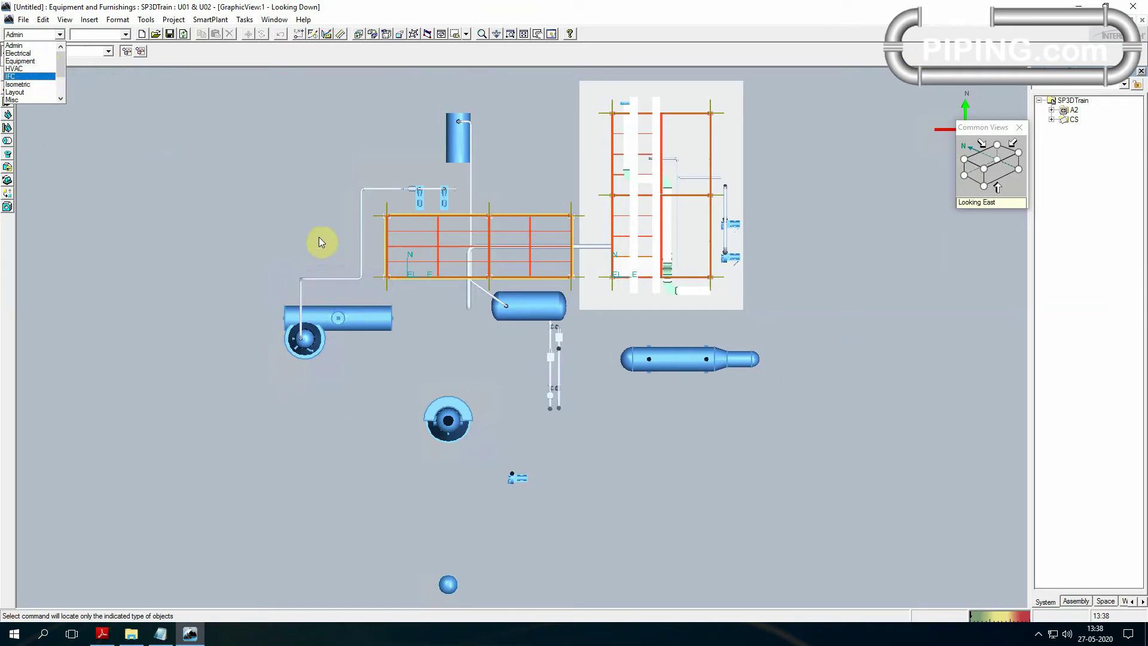
Review the task environments and permission groups, noting the Equipment group while keeping Admin.
{"action": "left_click", "coordinate": [244, 25]}
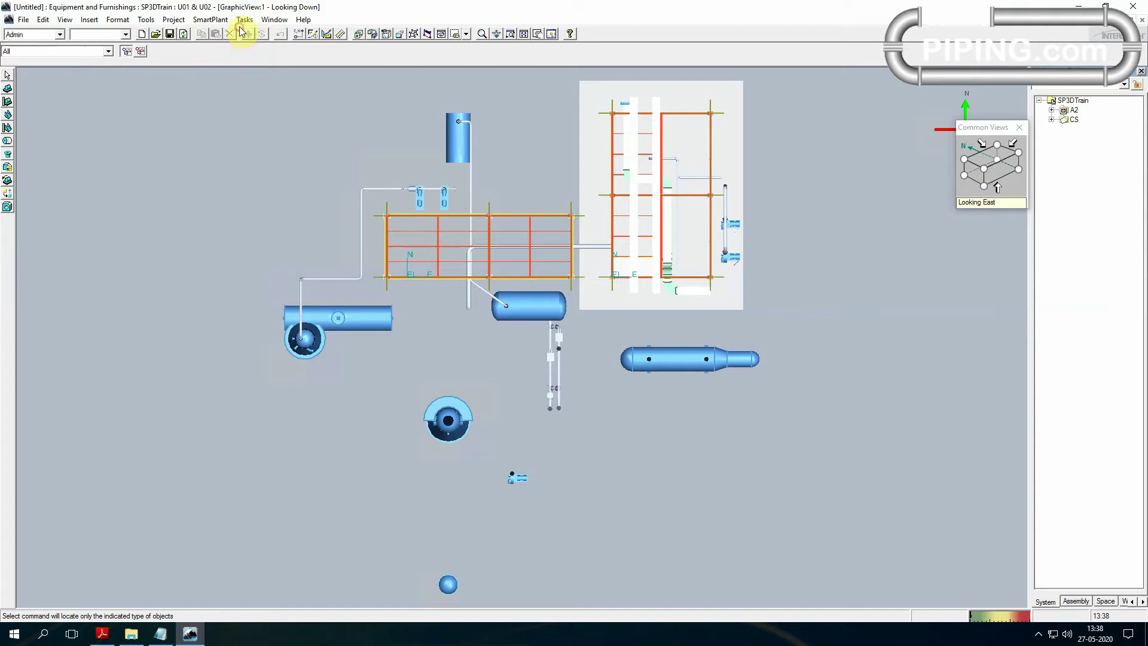
{"action": "left_click", "coordinate": [243, 20]}
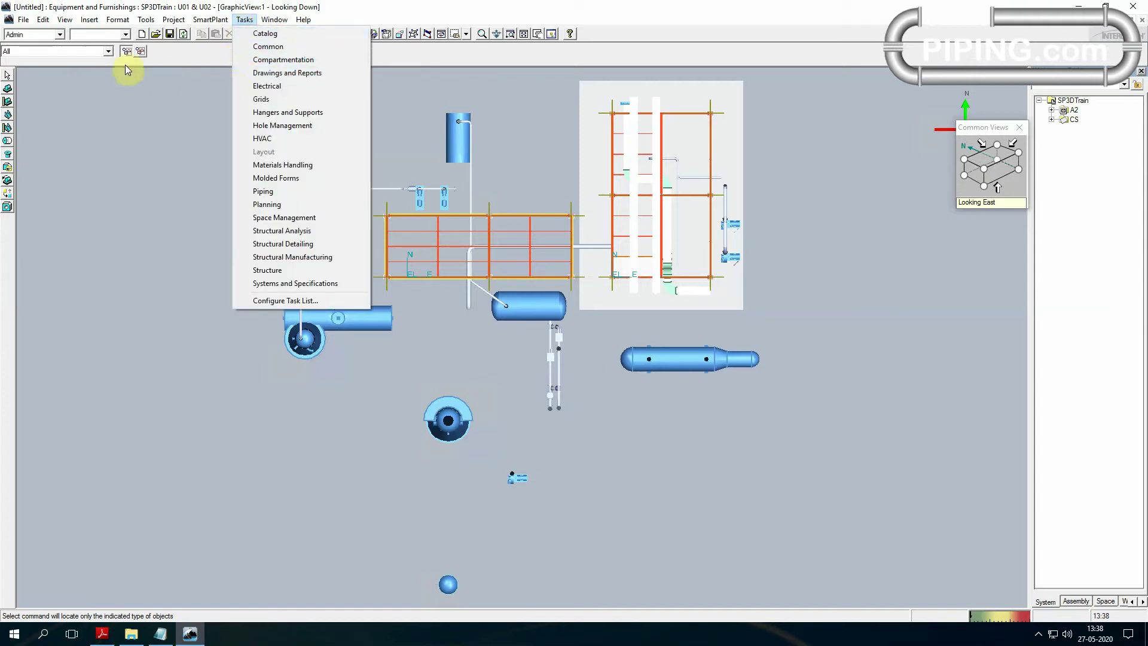
{"action": "left_click", "coordinate": [60, 37]}
{"action": "left_click", "coordinate": [59, 37]}
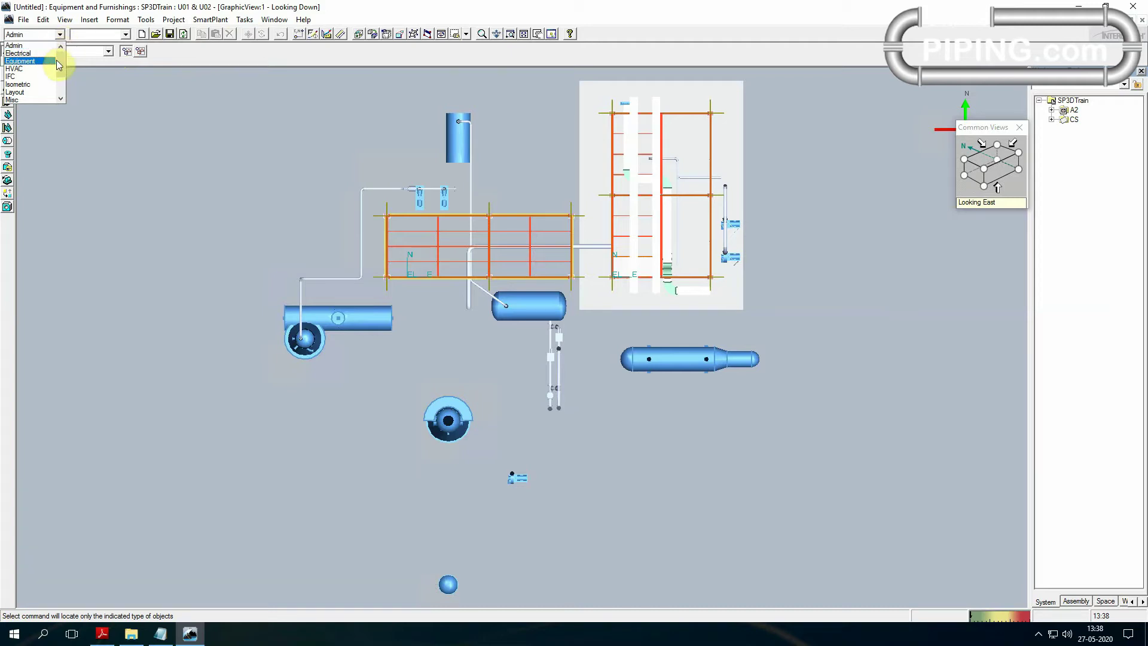
{"action": "left_click", "coordinate": [58, 61]}
Scroll the Workspace Explorer tabs to reveal more hierarchy views.
{"action": "scroll", "coordinate": [58, 63], "scroll_direction": "down", "scroll_amount": 1}
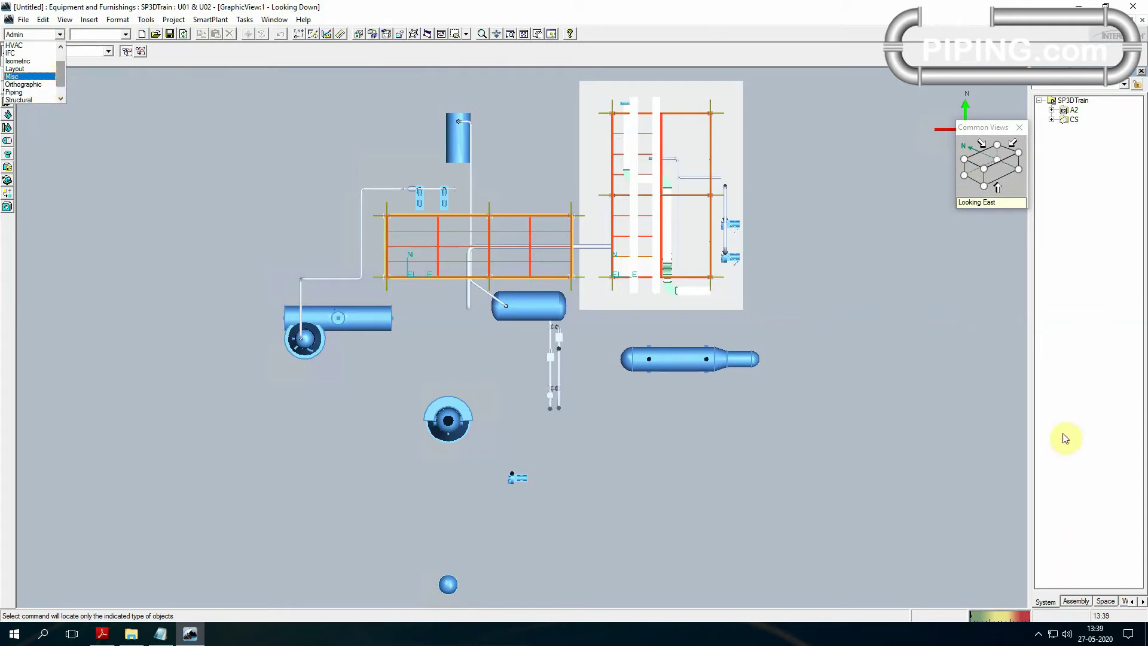
{"action": "left_click", "coordinate": [1055, 606]}
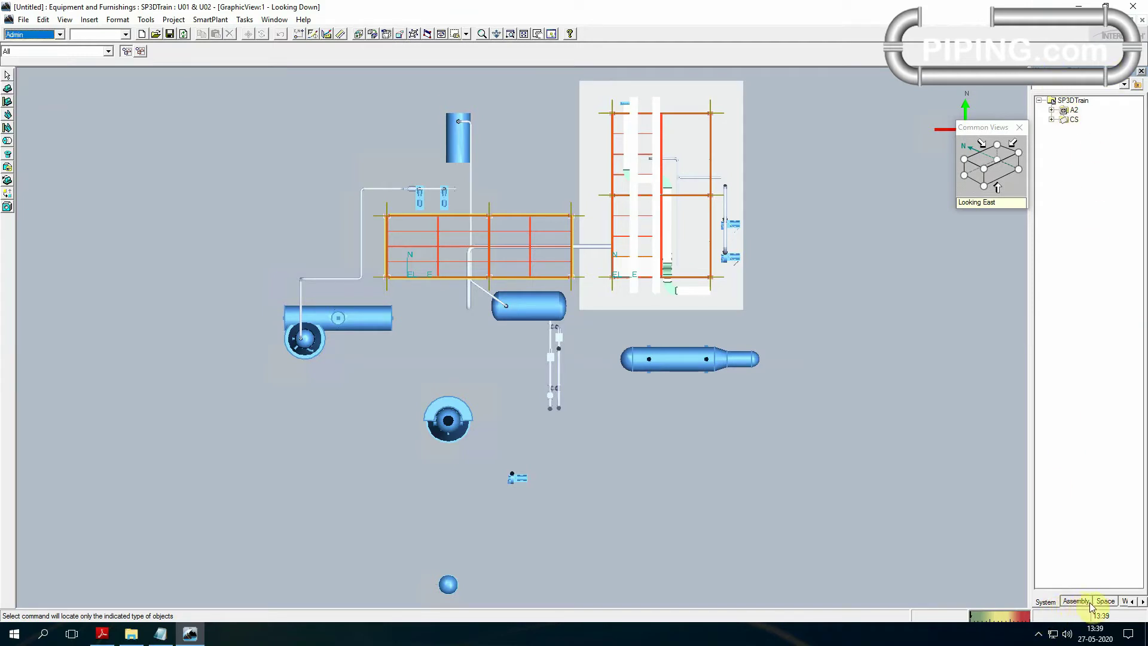
{"action": "left_click", "coordinate": [1124, 601]}
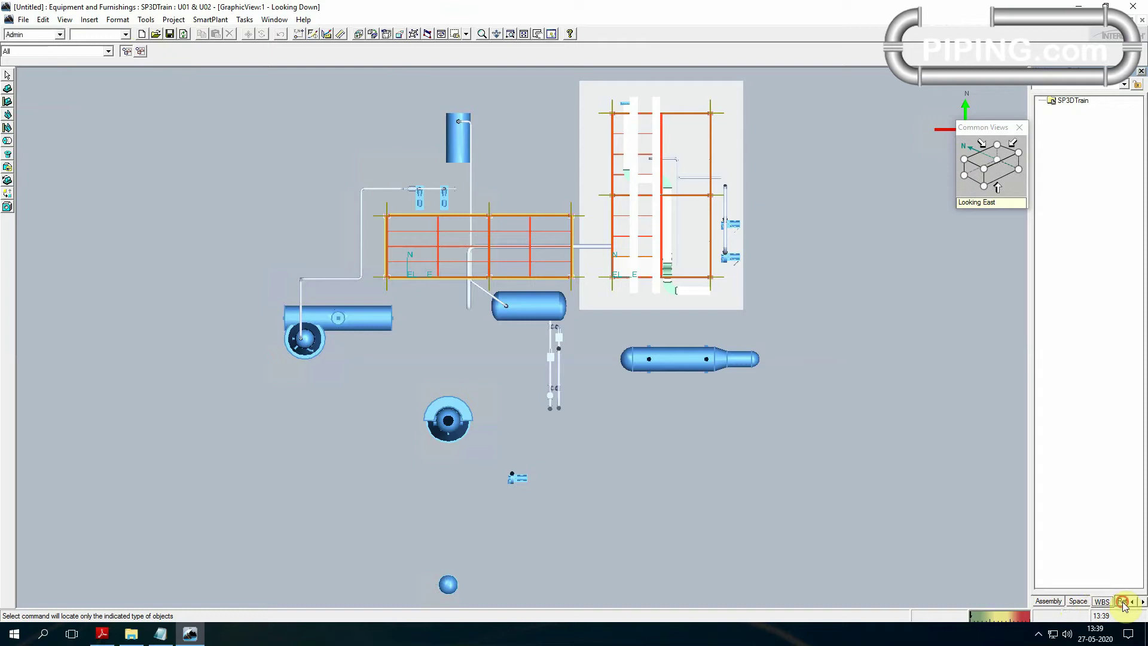
Show the SP3DTrain WBS hierarchy in the Workspace Explorer.
{"action": "left_click", "coordinate": [1125, 603]}
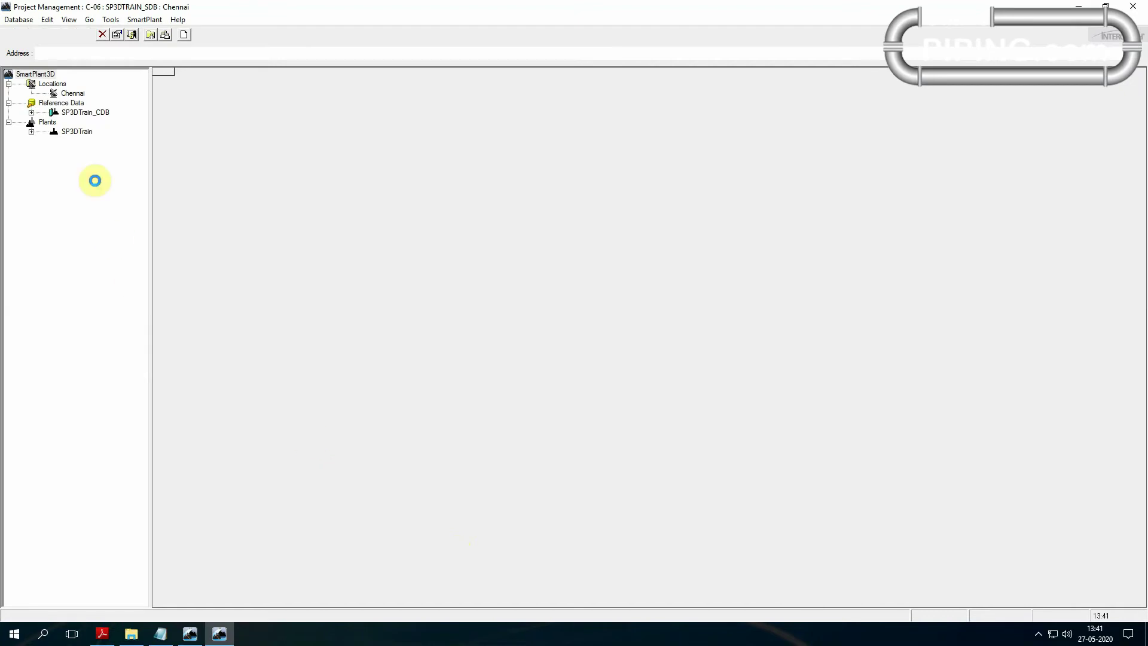
View the SP3DTrain_CDB and SP3DTrain plant properties, comparing with SP3D's workspace definition.
{"action": "left_click", "coordinate": [84, 113]}
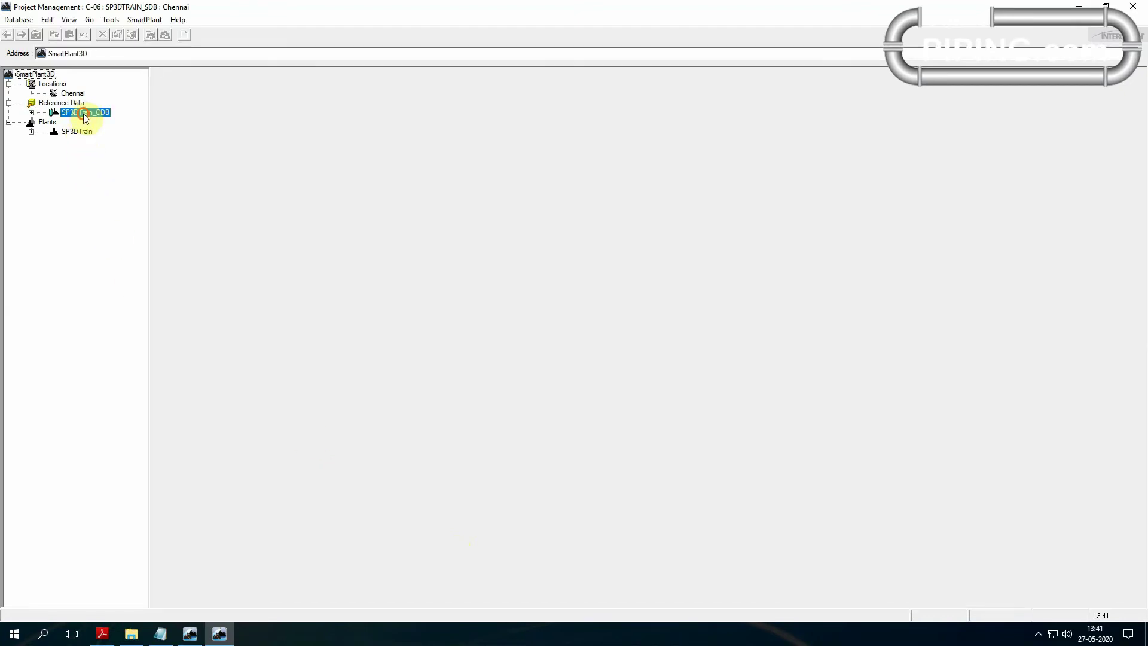
{"action": "left_click", "coordinate": [81, 131]}
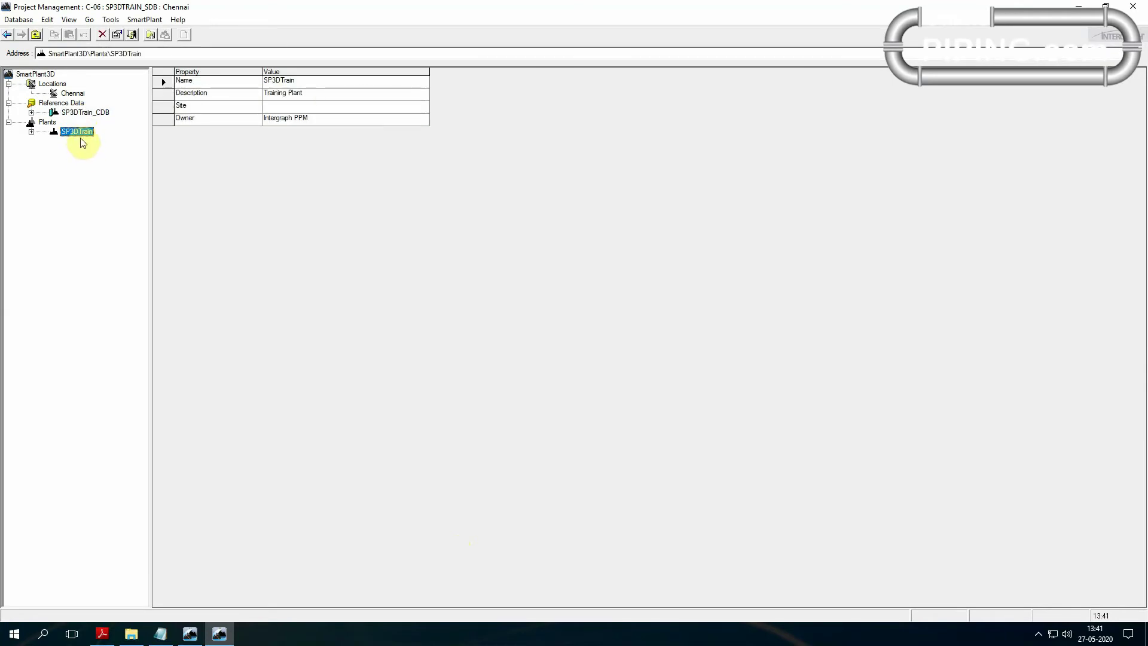
{"action": "left_click", "coordinate": [183, 637]}
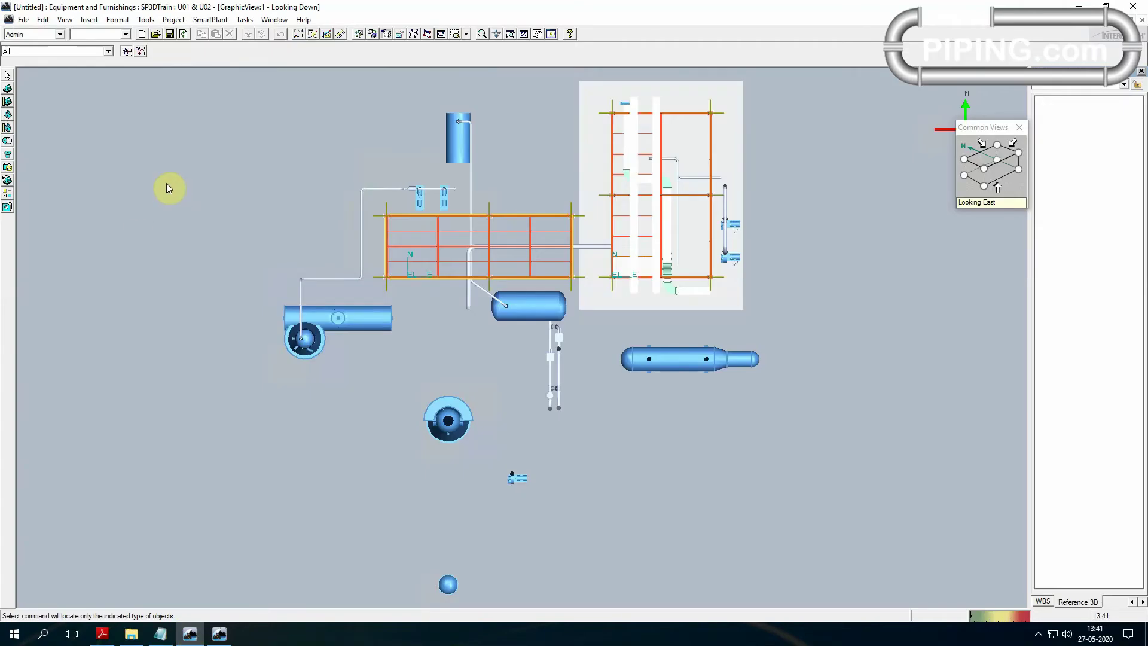
{"action": "left_click", "coordinate": [24, 19]}
{"action": "left_click", "coordinate": [60, 139]}
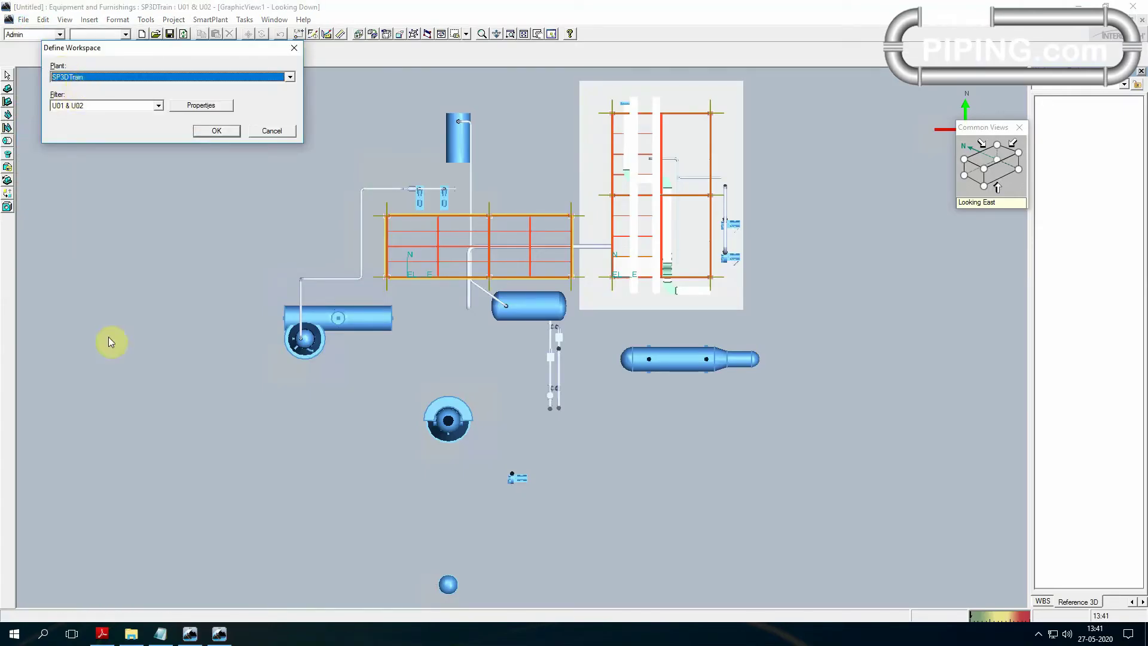
{"action": "left_click", "coordinate": [215, 634]}
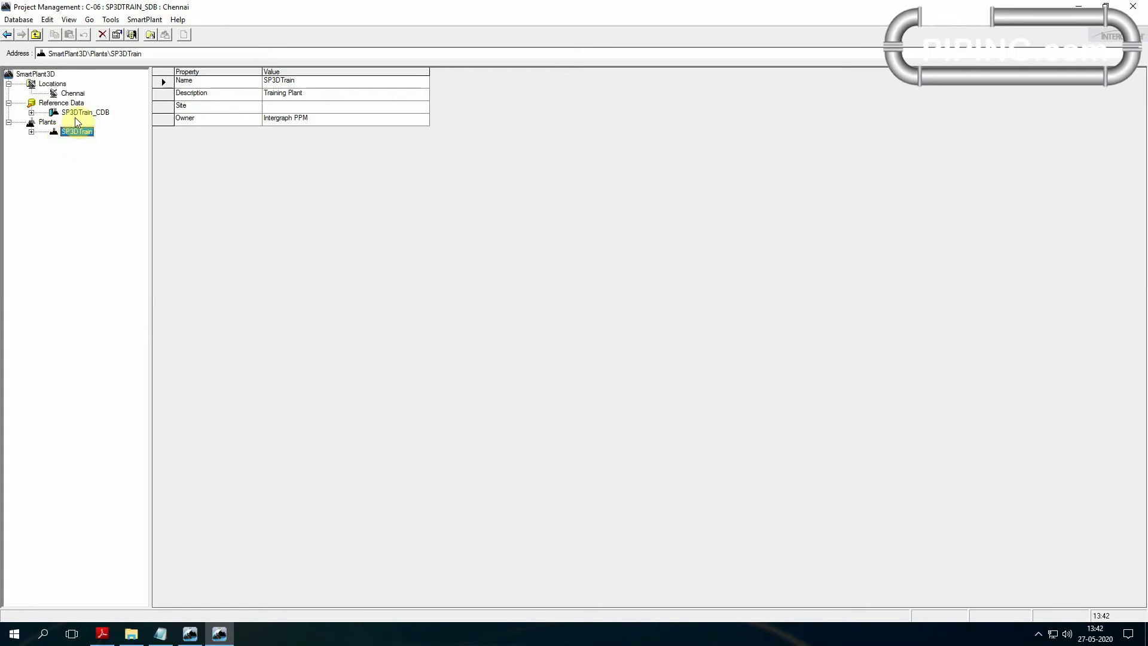
Expand SP3DTrain_CDB and its Catalog node, then view the Chennai location properties.
{"action": "double_click", "coordinate": [77, 114]}
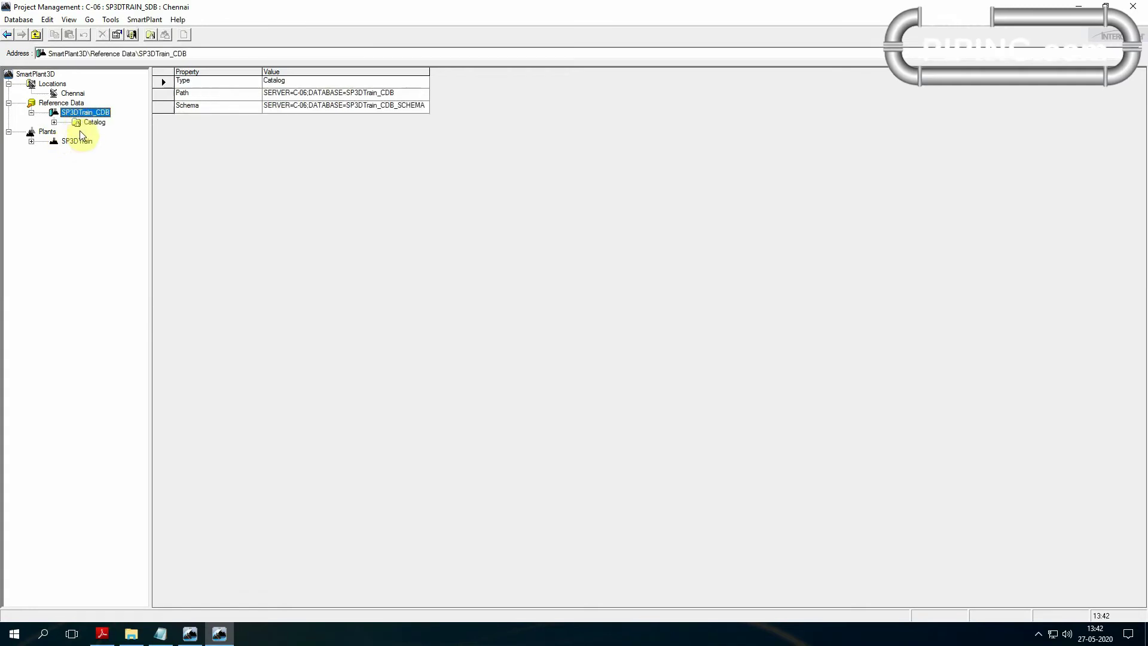
{"action": "left_click", "coordinate": [93, 123]}
{"action": "double_click", "coordinate": [91, 123]}
{"action": "left_click", "coordinate": [71, 94]}
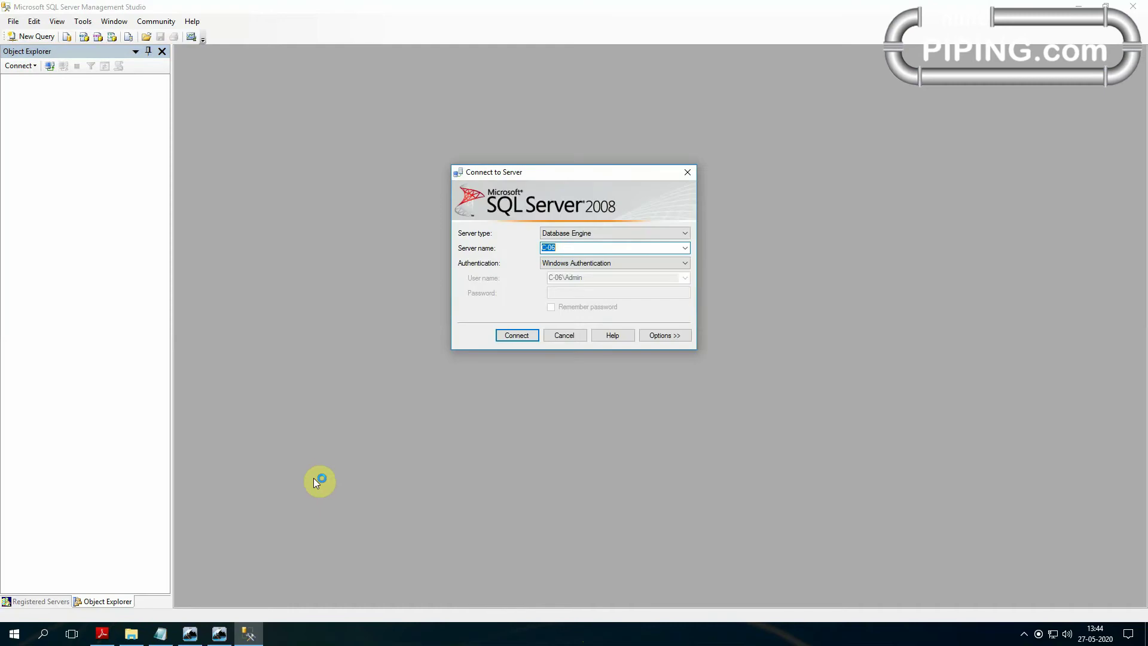
Connect to the local server and expand Databases to list the SP3DTrain databases.
{"action": "left_click", "coordinate": [518, 335]}
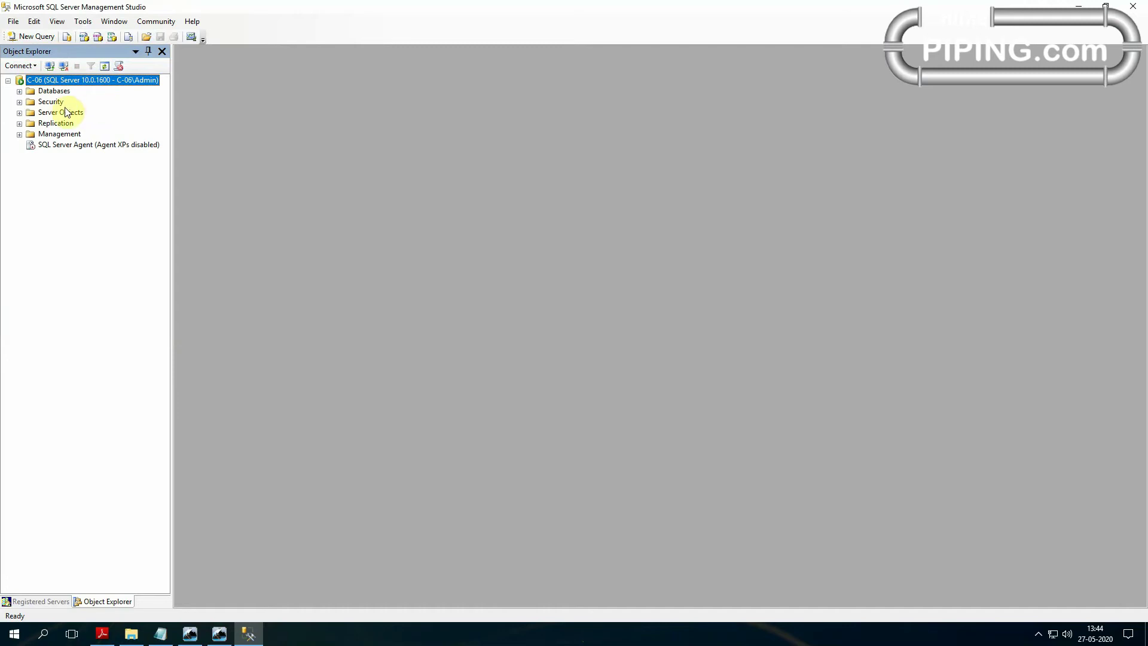
{"action": "double_click", "coordinate": [54, 91]}
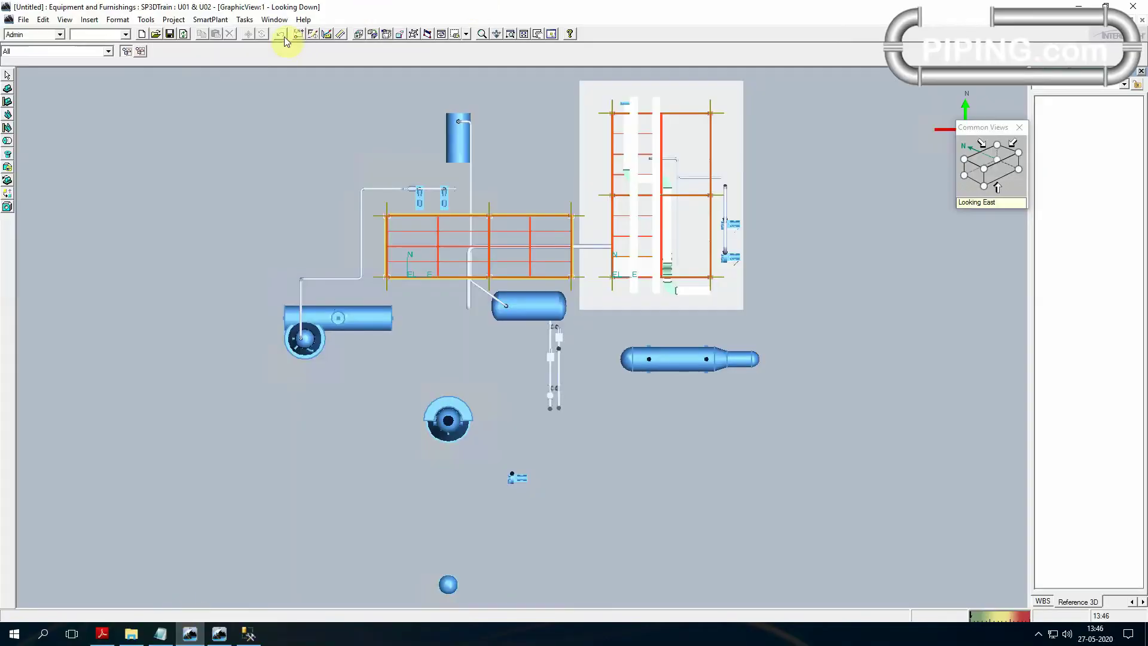
Browse the Tasks and Insert menus, then switch the model to the isometric northeast view.
{"action": "left_click", "coordinate": [245, 19]}
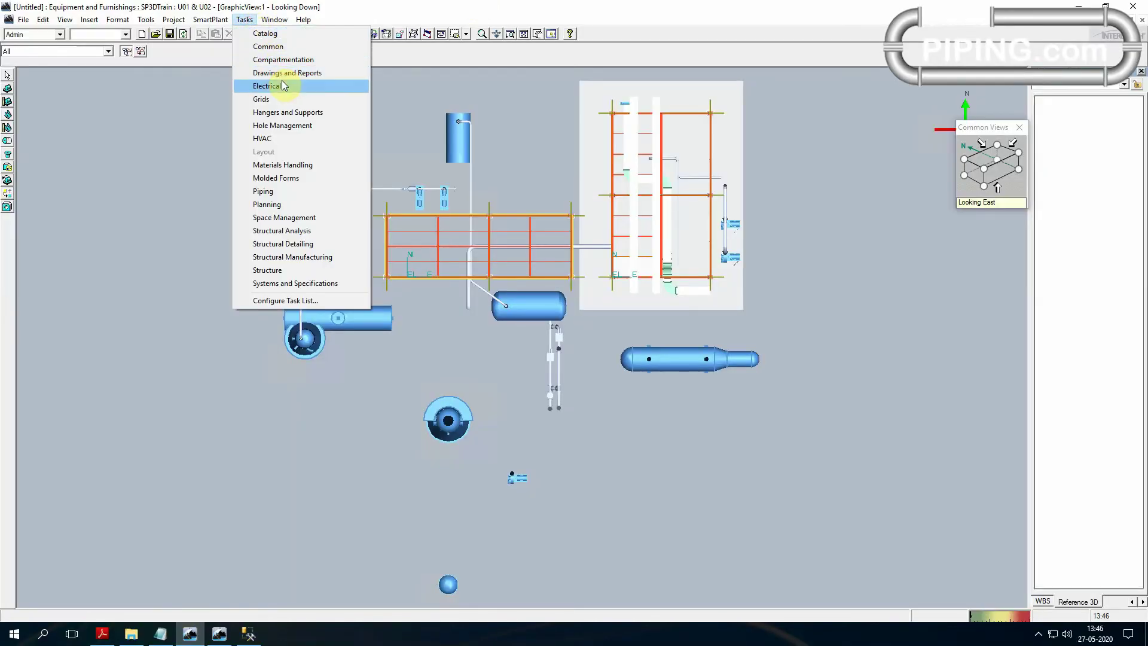
{"action": "left_click", "coordinate": [89, 20]}
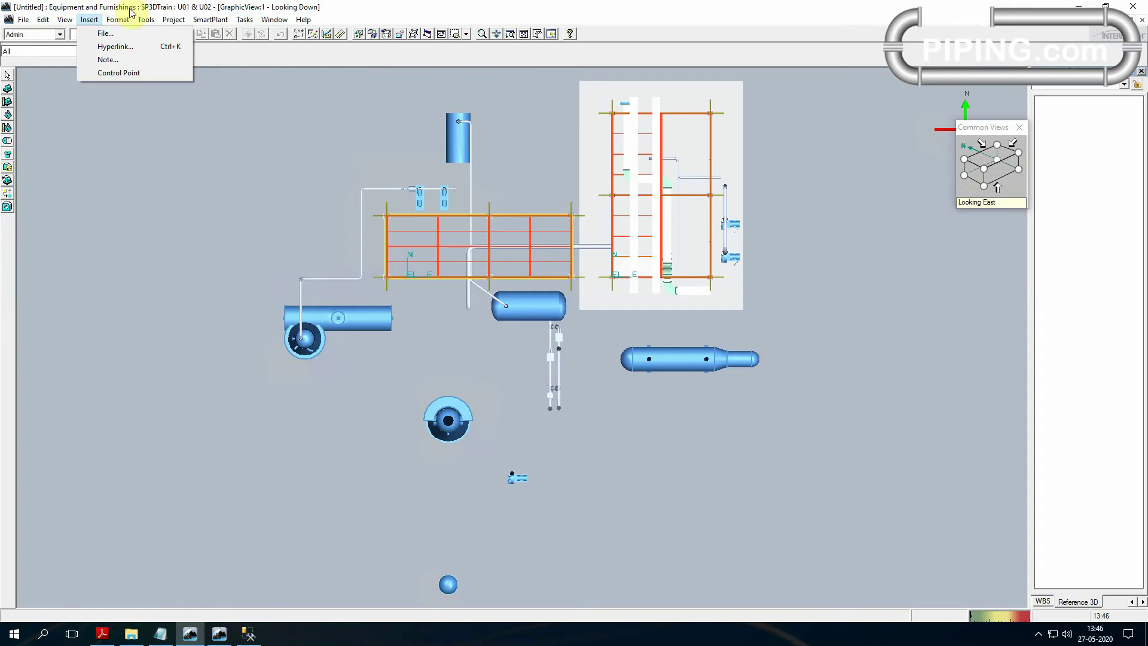
{"action": "left_click", "coordinate": [24, 101]}
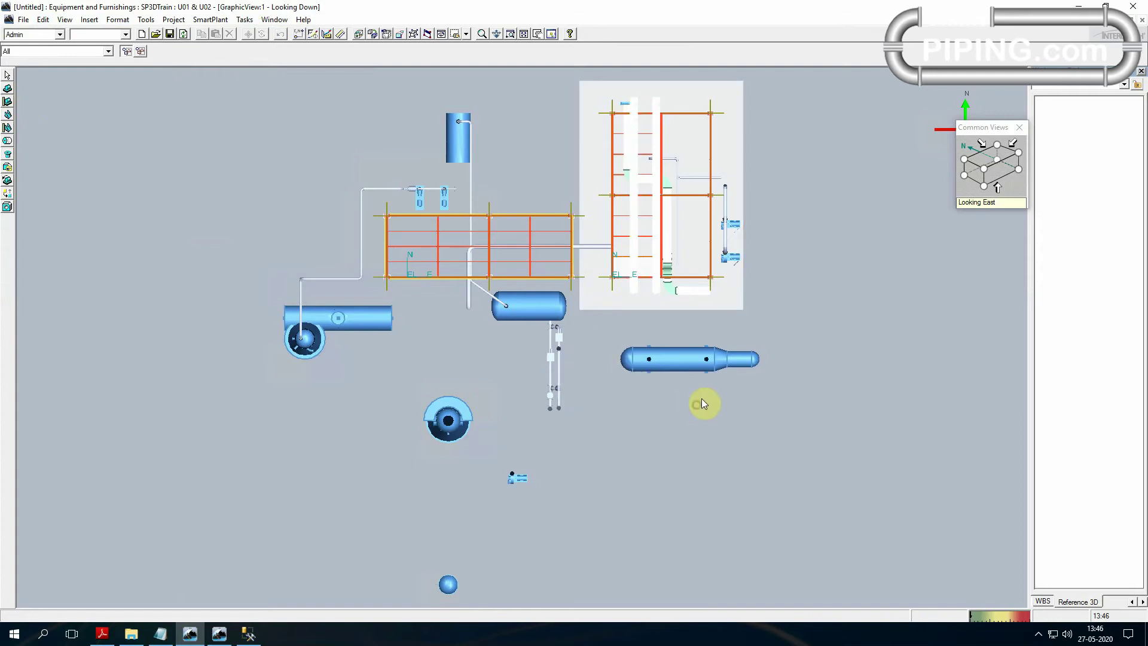
{"action": "left_click", "coordinate": [965, 175]}
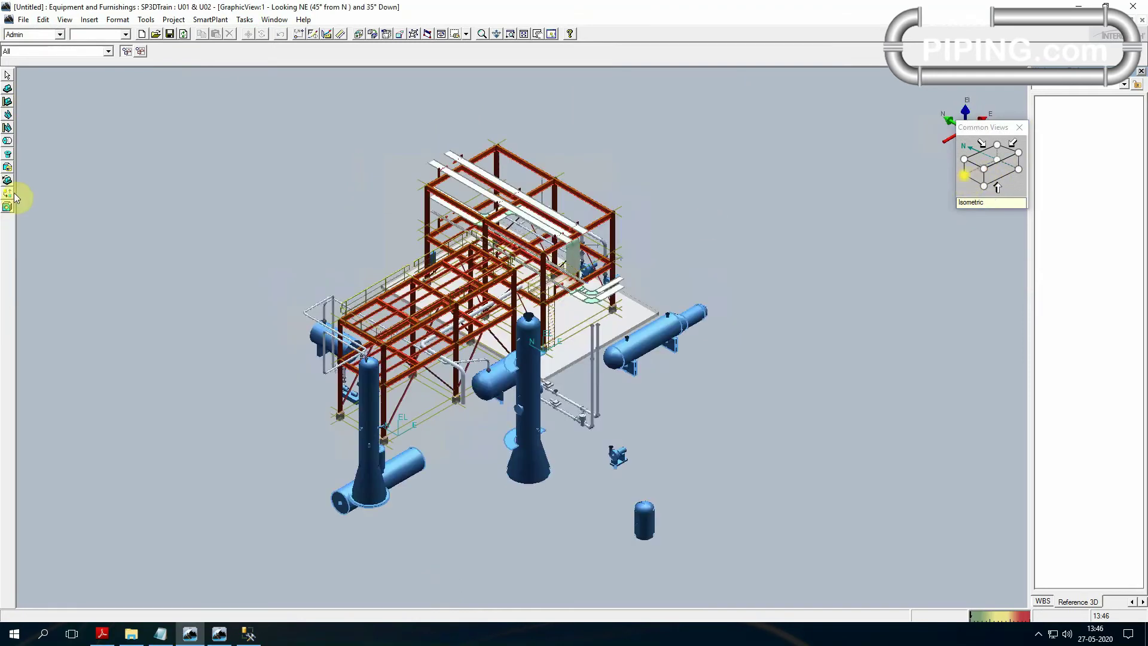
Pick a pump from the Equipment > Mechanical catalog to place.
{"action": "left_click", "coordinate": [8, 101]}
{"action": "double_click", "coordinate": [54, 59]}
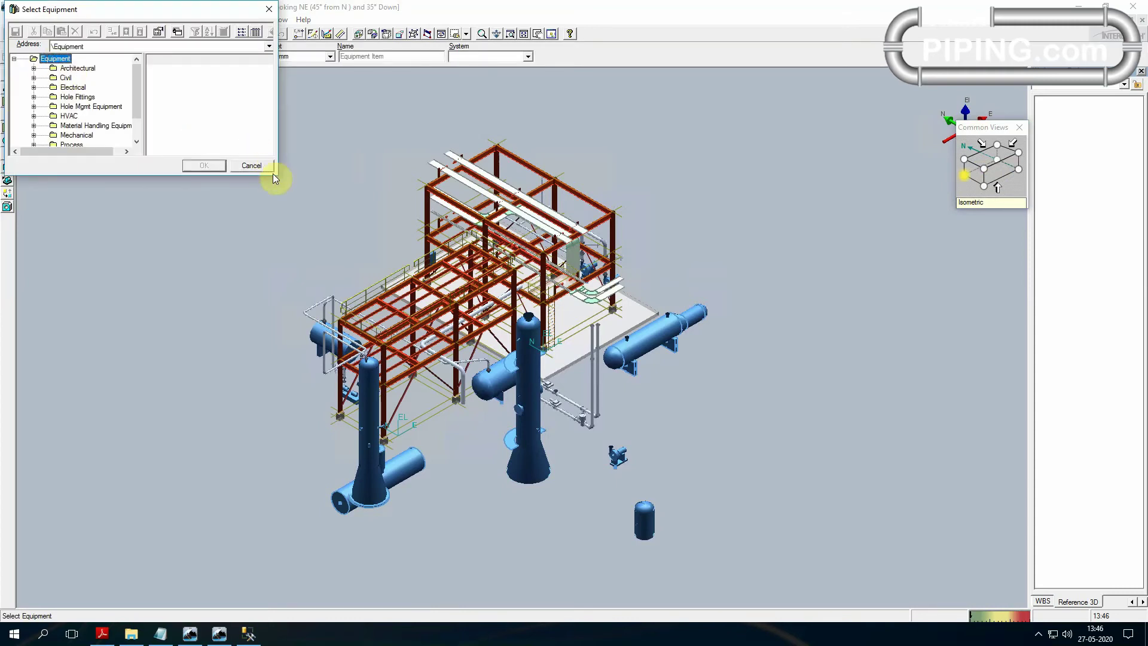
{"action": "left_click_drag", "start_coordinate": [278, 174], "coordinate": [460, 362]}
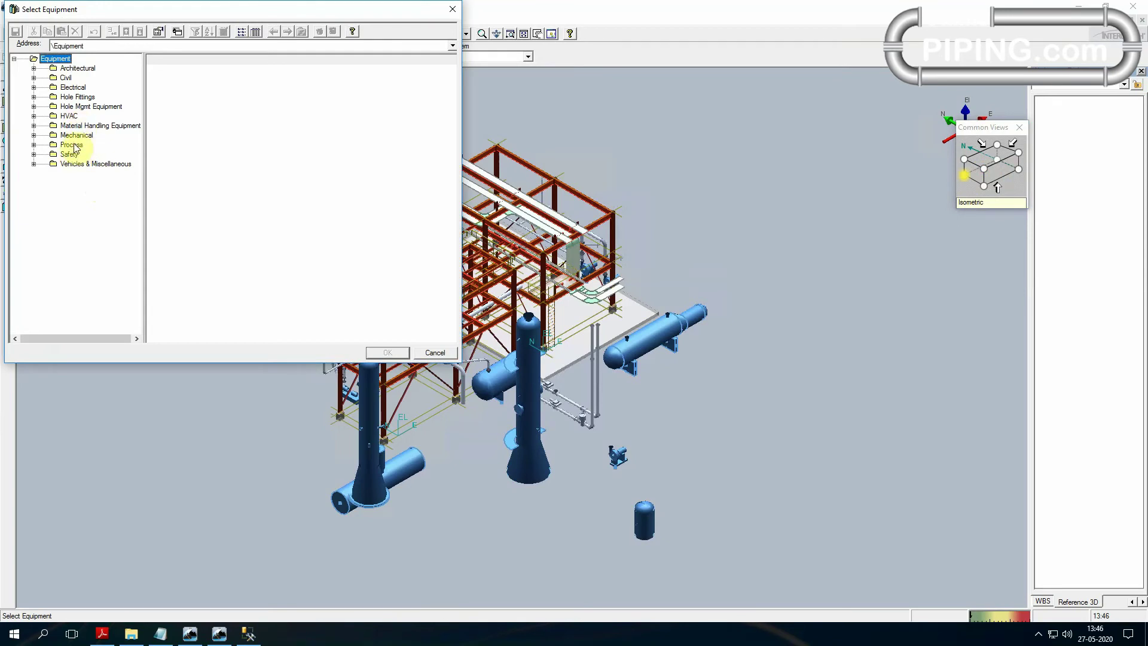
{"action": "double_click", "coordinate": [76, 135]}
{"action": "double_click", "coordinate": [102, 174]}
Name the pump DDD and place it at 25000 mm elevation.
{"action": "left_click", "coordinate": [826, 226]}
{"action": "type", "text": "DDD"}
{"action": "left_click", "coordinate": [725, 196]}
{"action": "left_click", "coordinate": [685, 216]}
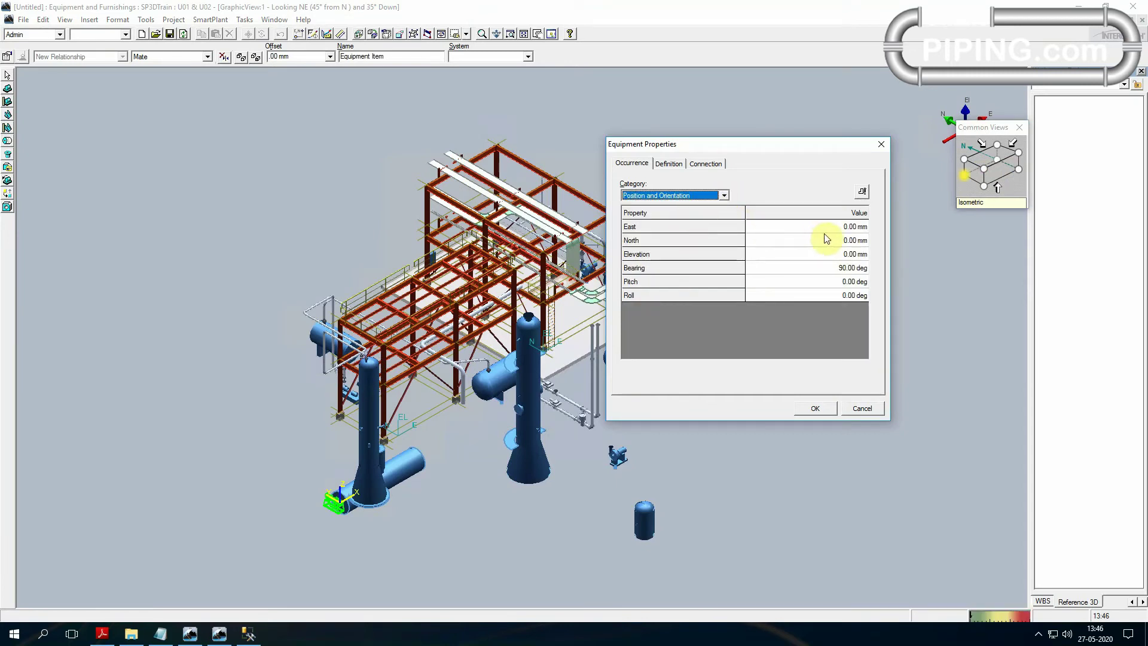
{"action": "left_click", "coordinate": [855, 227]}
{"action": "left_click", "coordinate": [851, 255]}
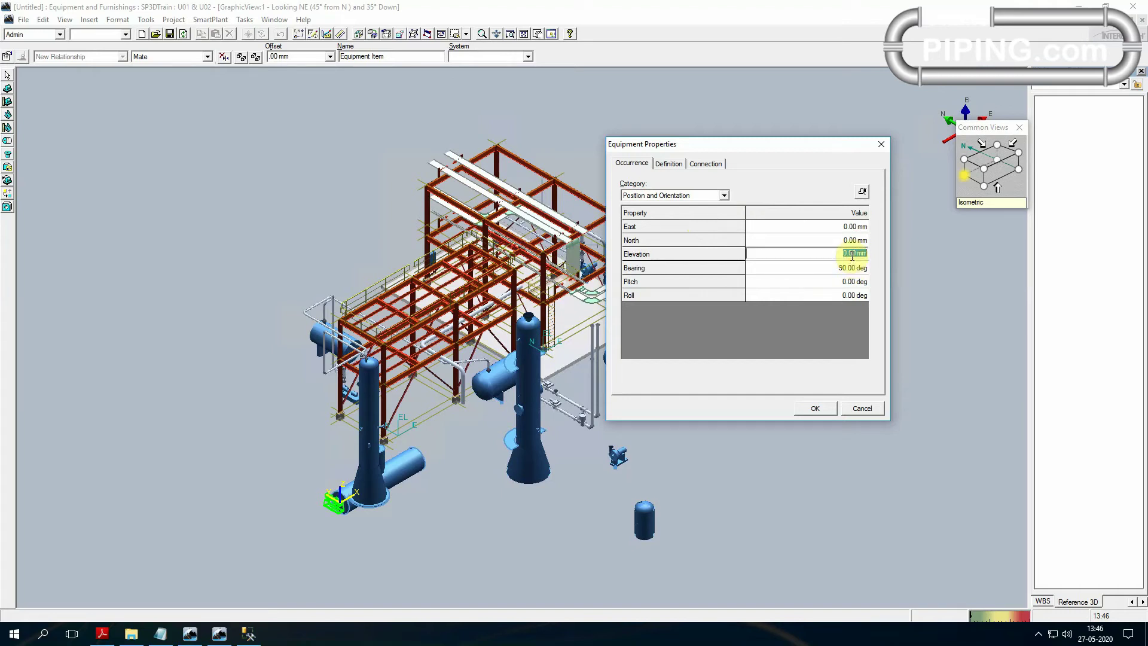
{"action": "type", "text": "25000"}
{"action": "left_click", "coordinate": [829, 407]}
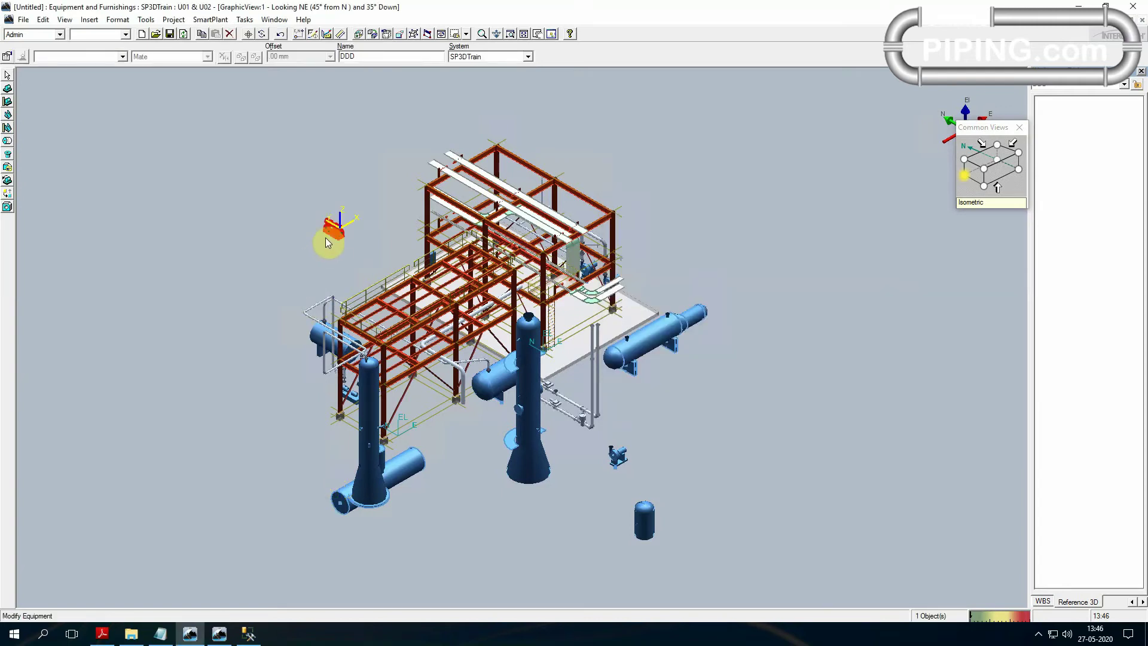
Zoom in on the small pump using Zoom Area.
{"action": "left_click", "coordinate": [317, 262]}
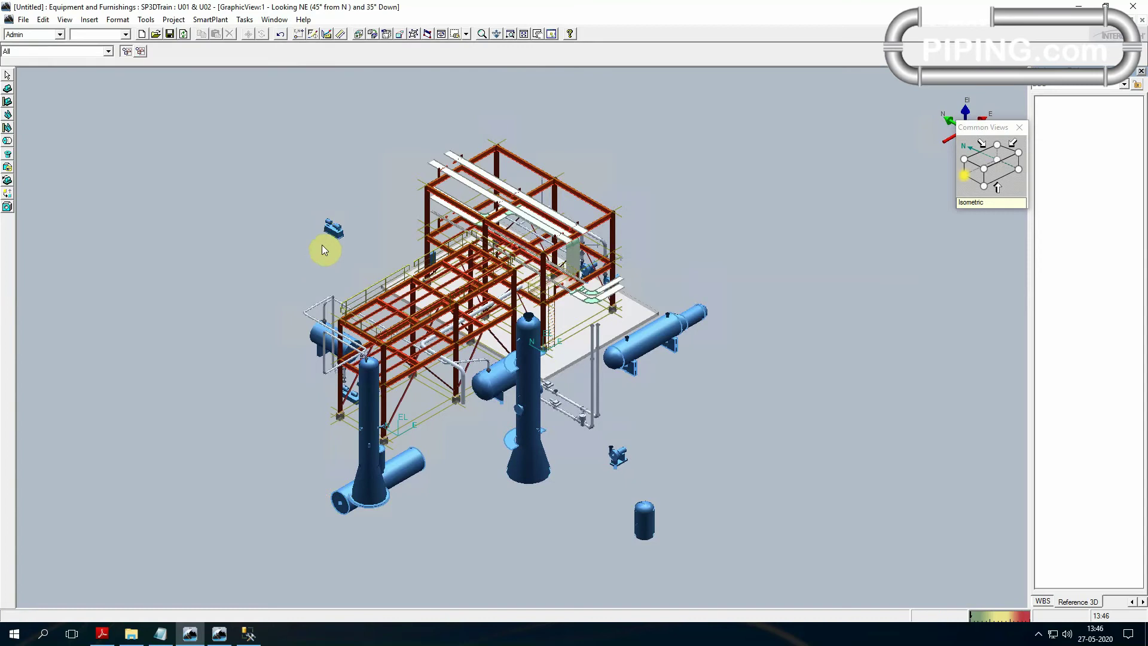
{"action": "left_click", "coordinate": [482, 34]}
{"action": "left_click", "coordinate": [277, 212]}
{"action": "left_click", "coordinate": [393, 246]}
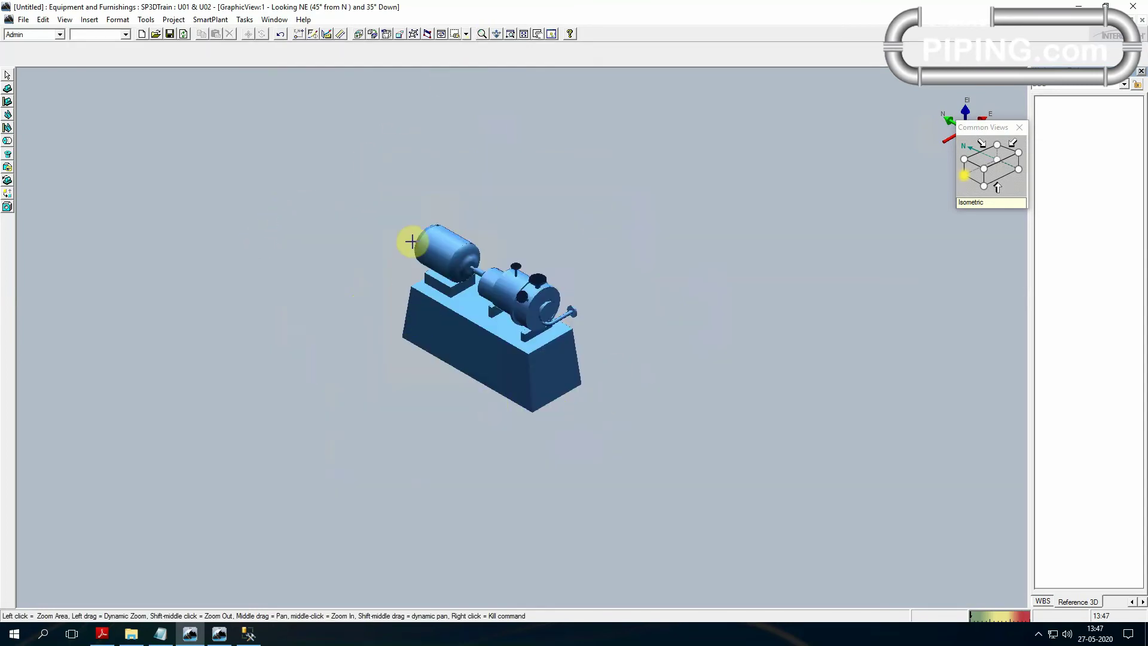
{"action": "right_click", "coordinate": [47, 131]}
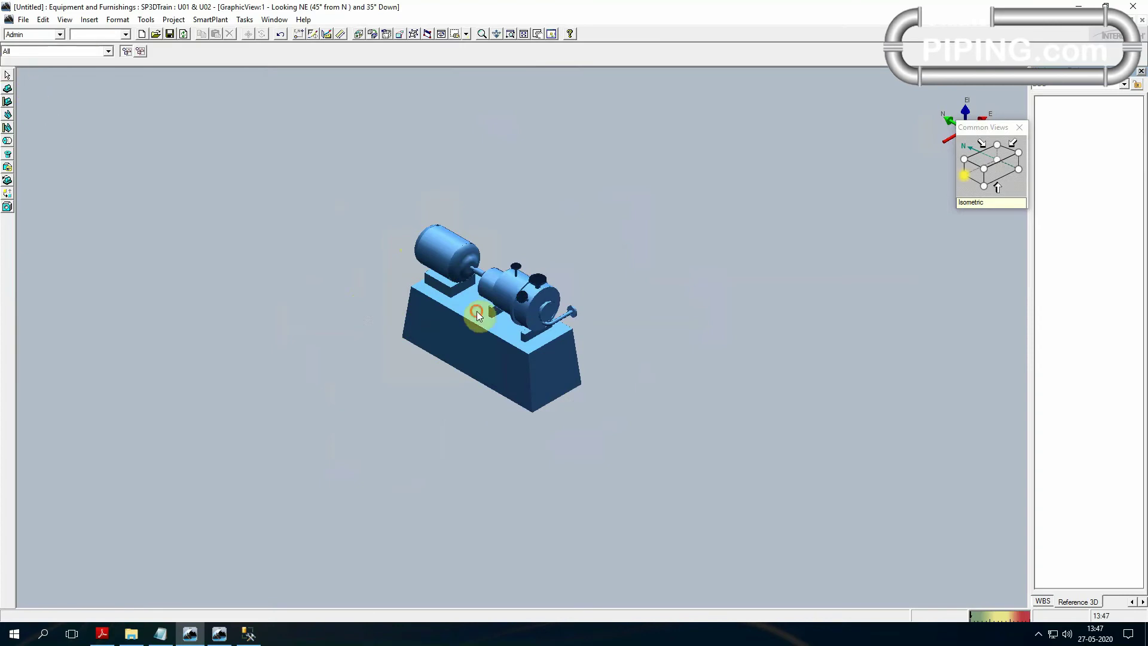
Review the pump's Equipment Dimension properties without making changes.
{"action": "left_click", "coordinate": [477, 312]}
{"action": "left_click", "coordinate": [8, 57]}
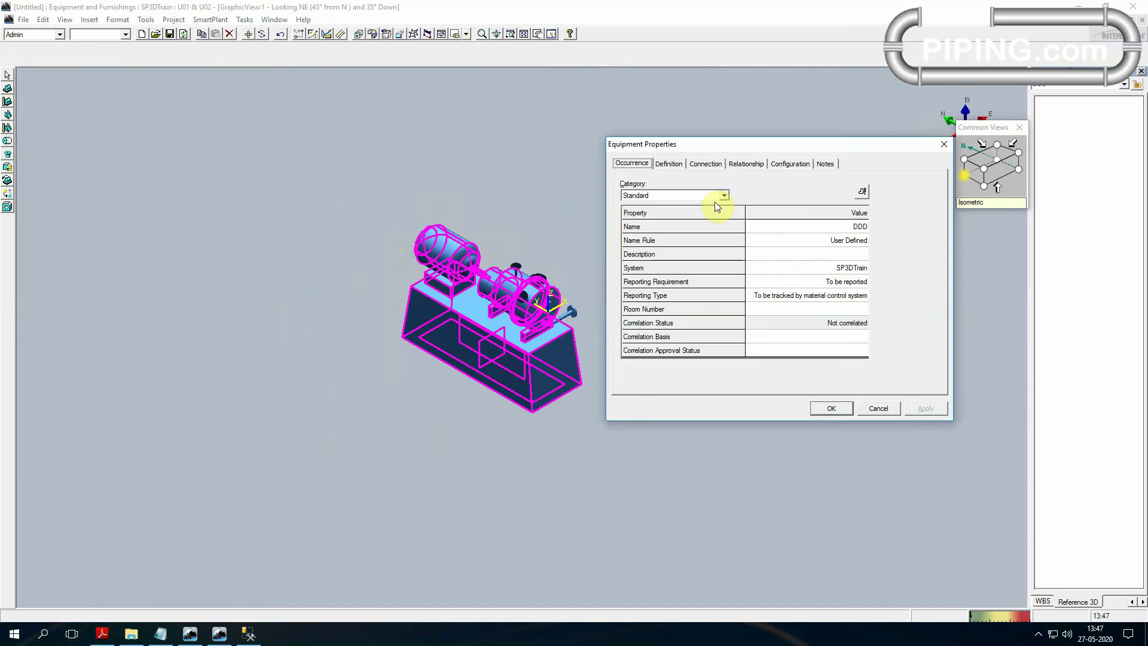
{"action": "left_click", "coordinate": [718, 196]}
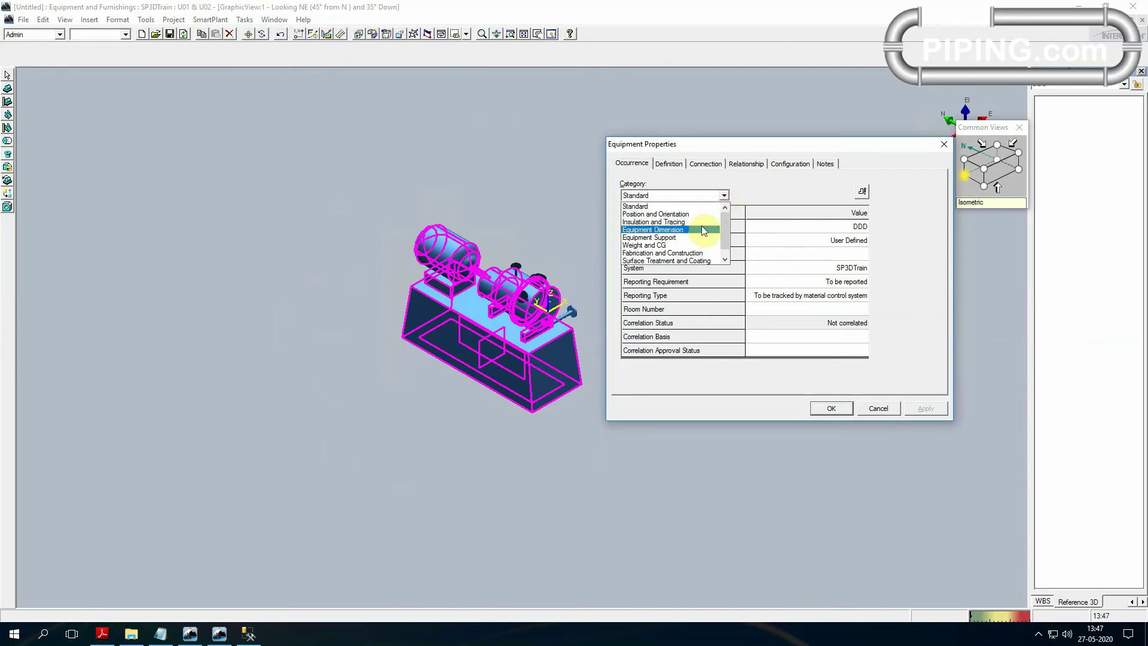
{"action": "left_click", "coordinate": [703, 230]}
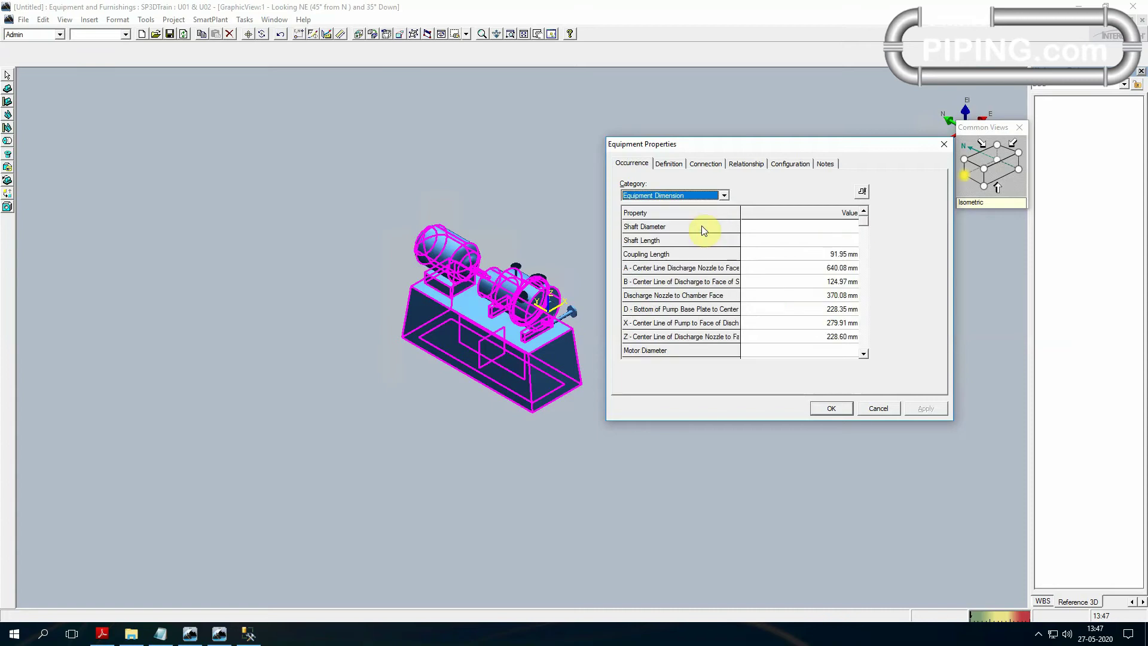
{"action": "left_click", "coordinate": [870, 412]}
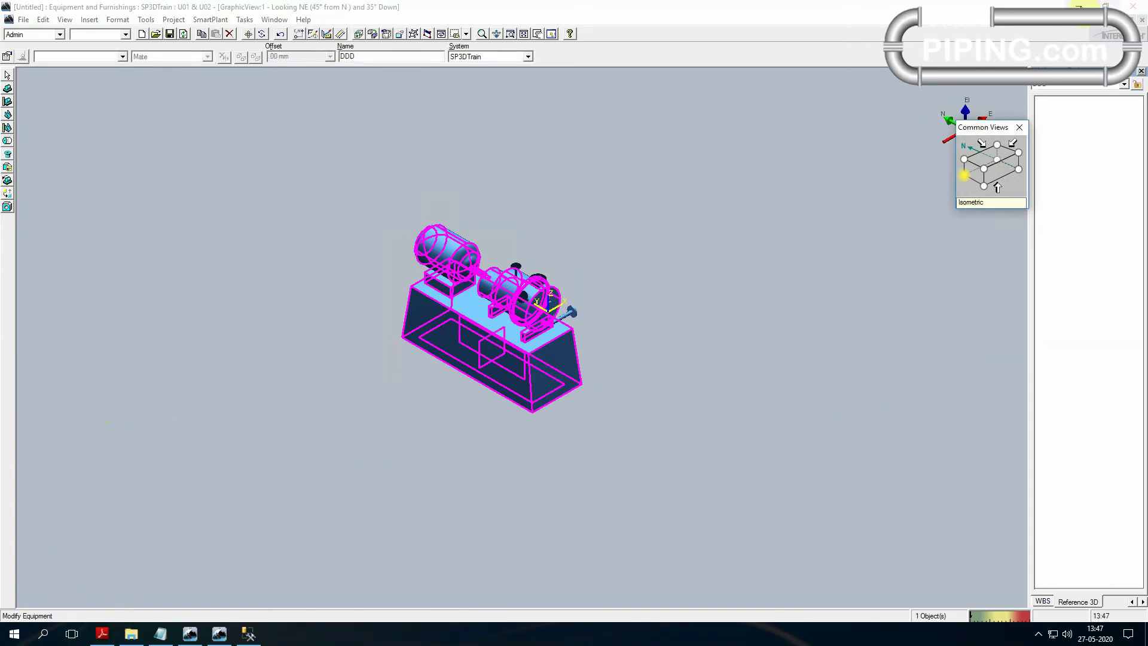
Minimize SP3D and Management Studio, open the DataFiles folder, and select Equipment.xls.
{"action": "left_click", "coordinate": [1079, 7]}
{"action": "left_click", "coordinate": [1079, 7]}
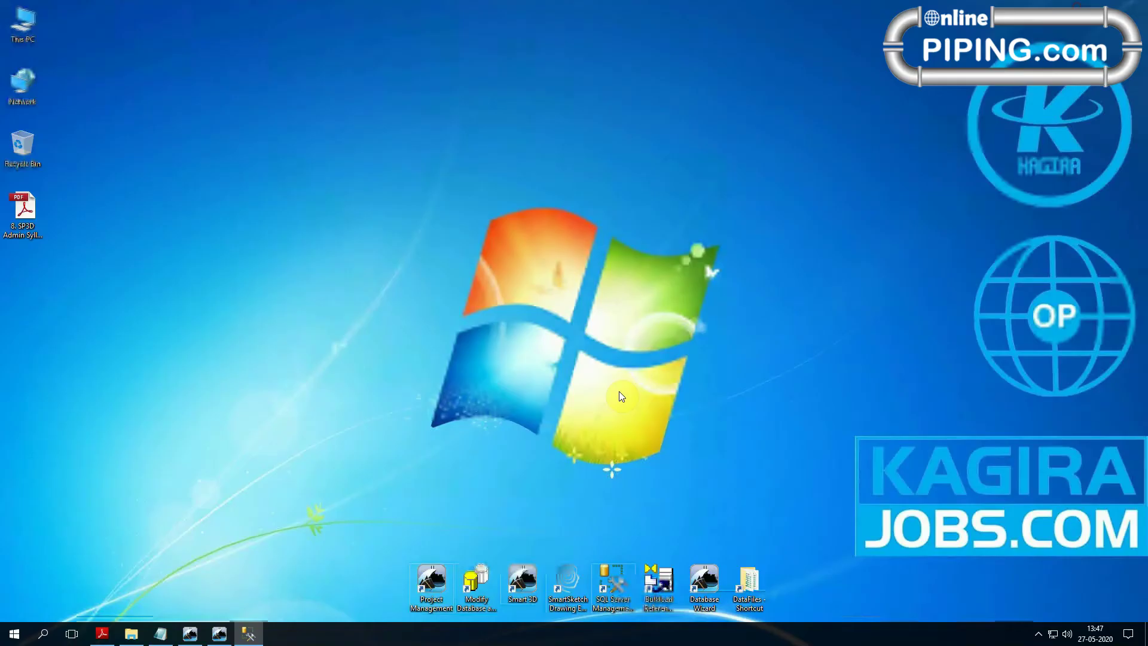
{"action": "double_click", "coordinate": [752, 579]}
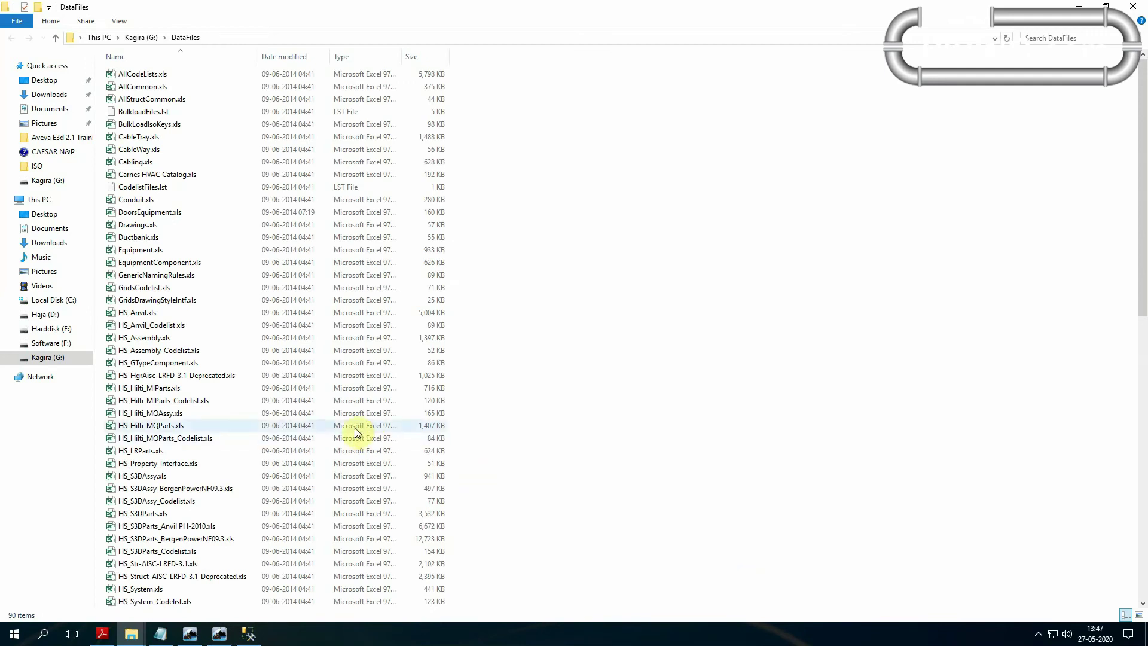
{"action": "key", "text": "e"}
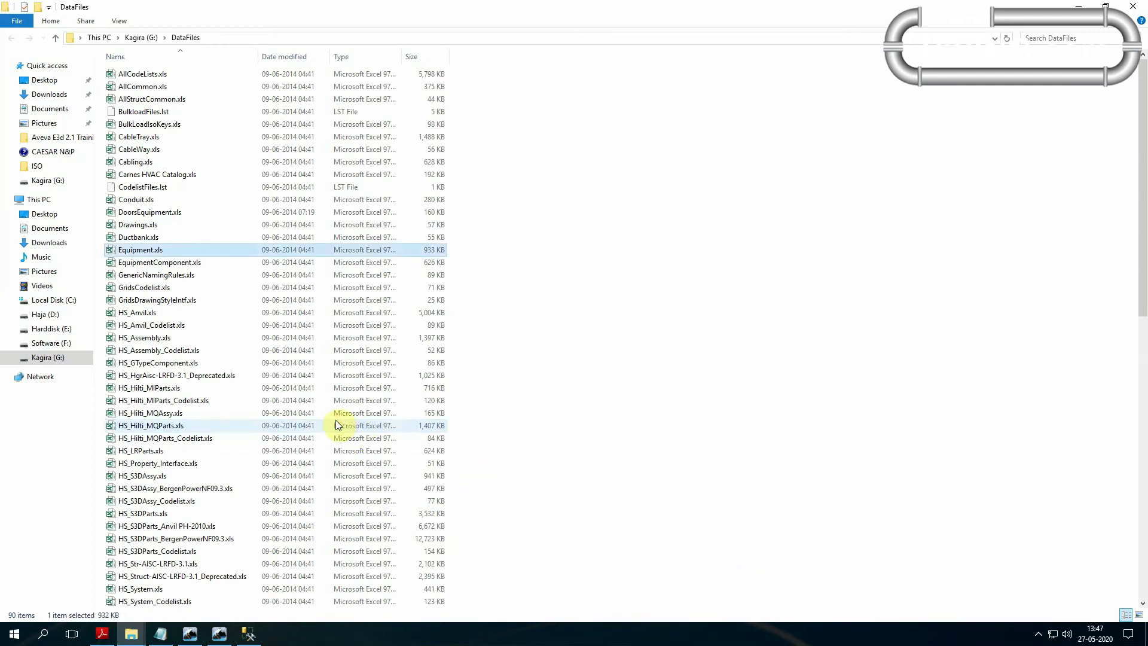
Open Equipment.xls and review the E245Asm, VesselwithSkirtAsm and FallFilmVSTExchAsm sheets, checking cells J15 and K15.
{"action": "double_click", "coordinate": [215, 250]}
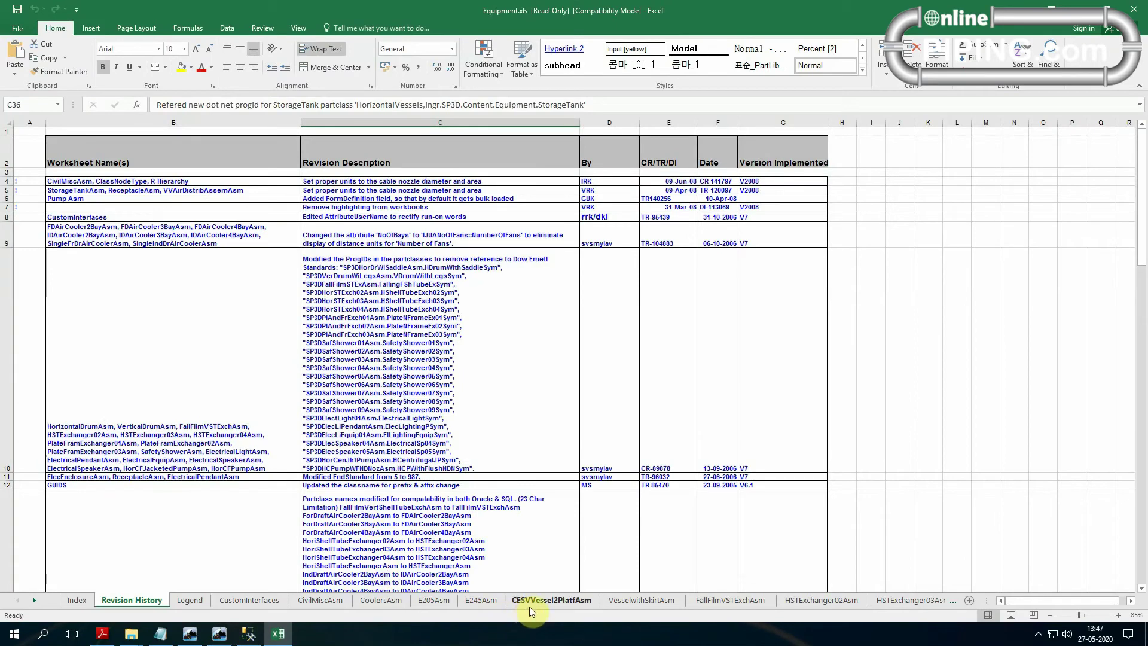
{"action": "left_click", "coordinate": [481, 600]}
{"action": "left_click", "coordinate": [628, 600]}
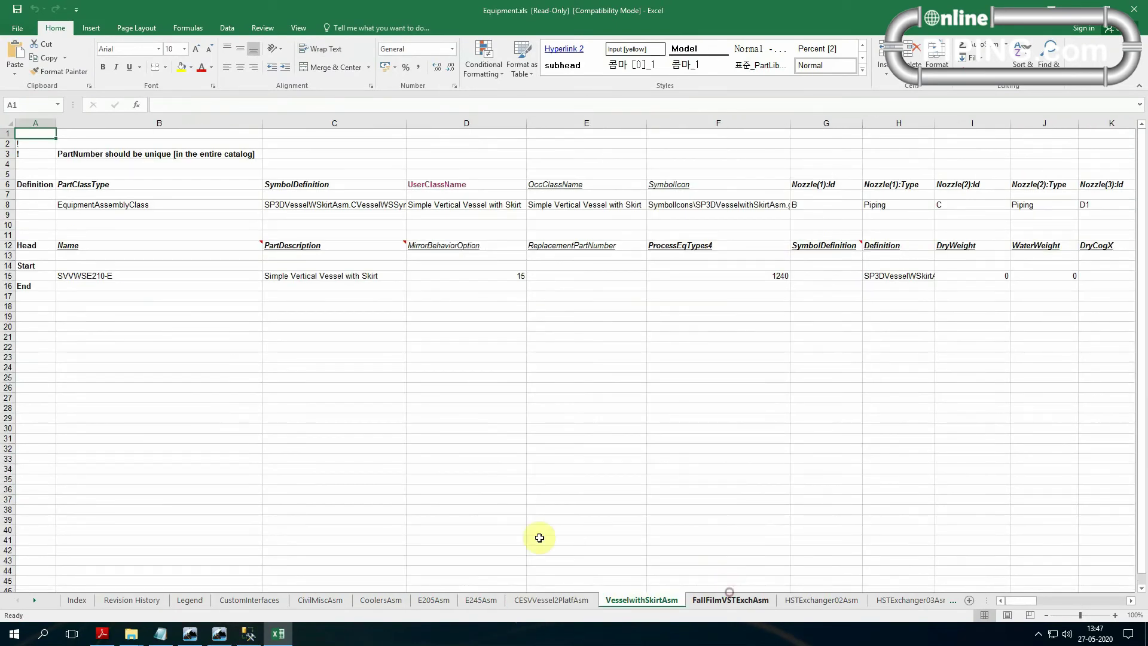
{"action": "left_click", "coordinate": [733, 600]}
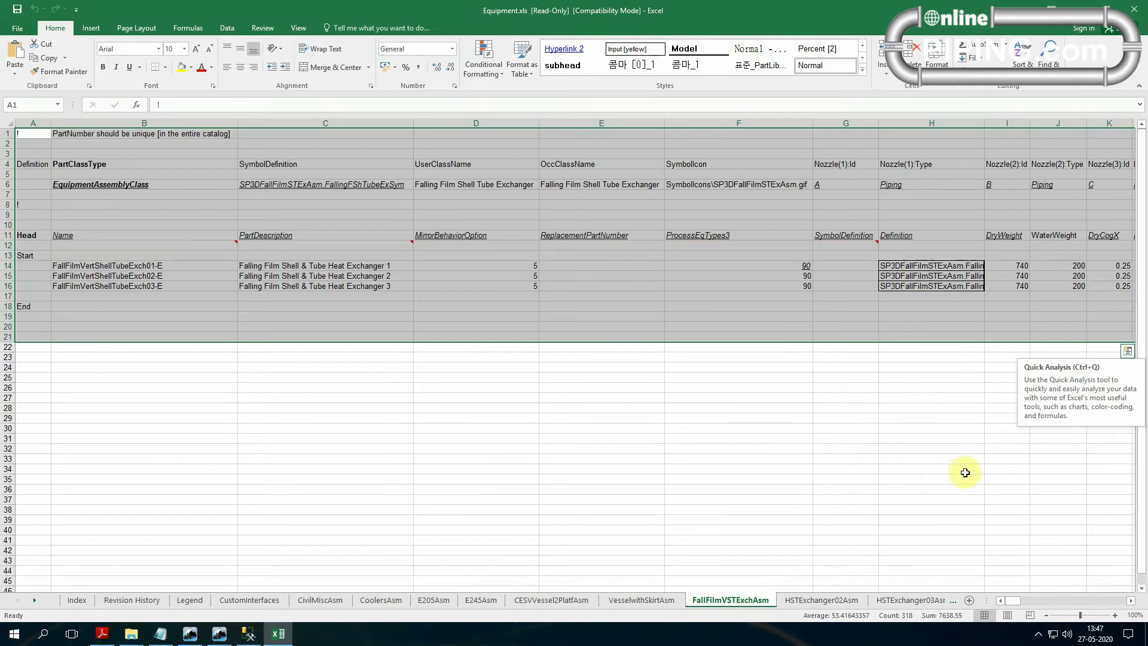
{"action": "left_click", "coordinate": [1085, 276]}
{"action": "left_click", "coordinate": [1089, 275]}
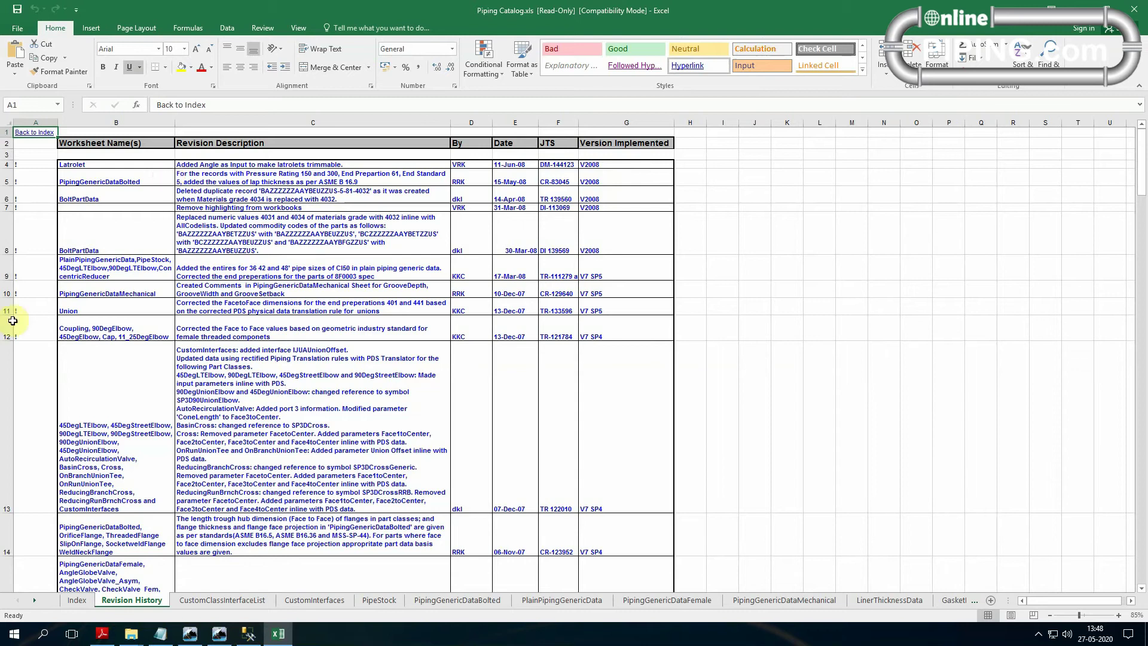
Browse the AngleHoseValve and AngleGlobeValve sheets, then review the GateValve sheet's columns and cell G10.
{"action": "left_click", "coordinate": [36, 601]}
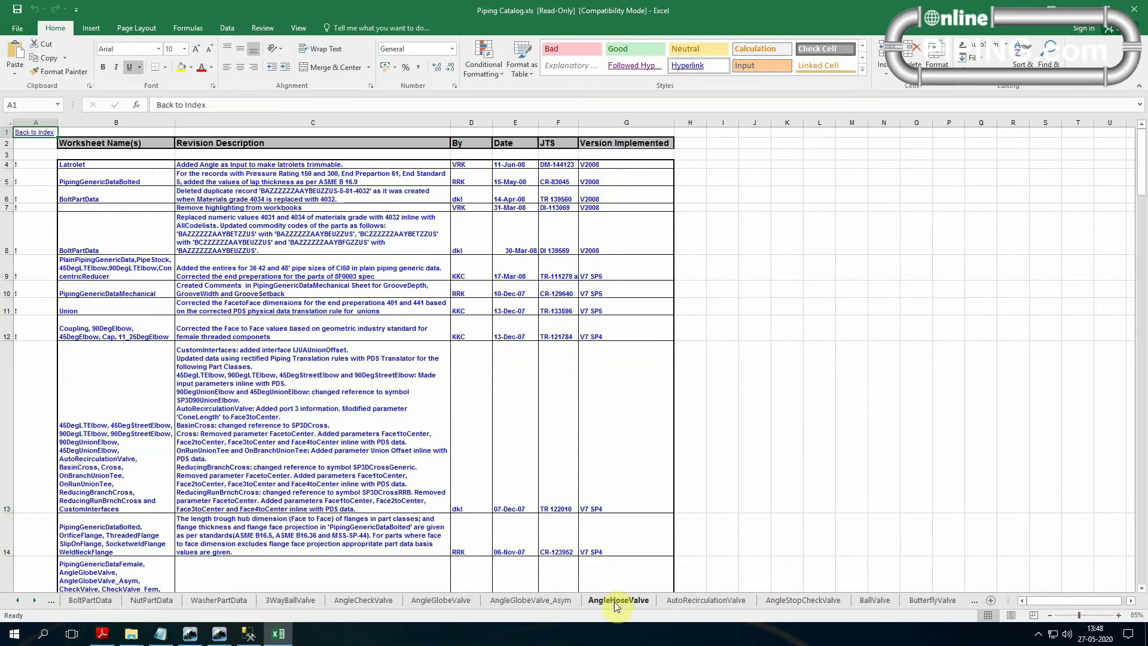
{"action": "left_click", "coordinate": [618, 600]}
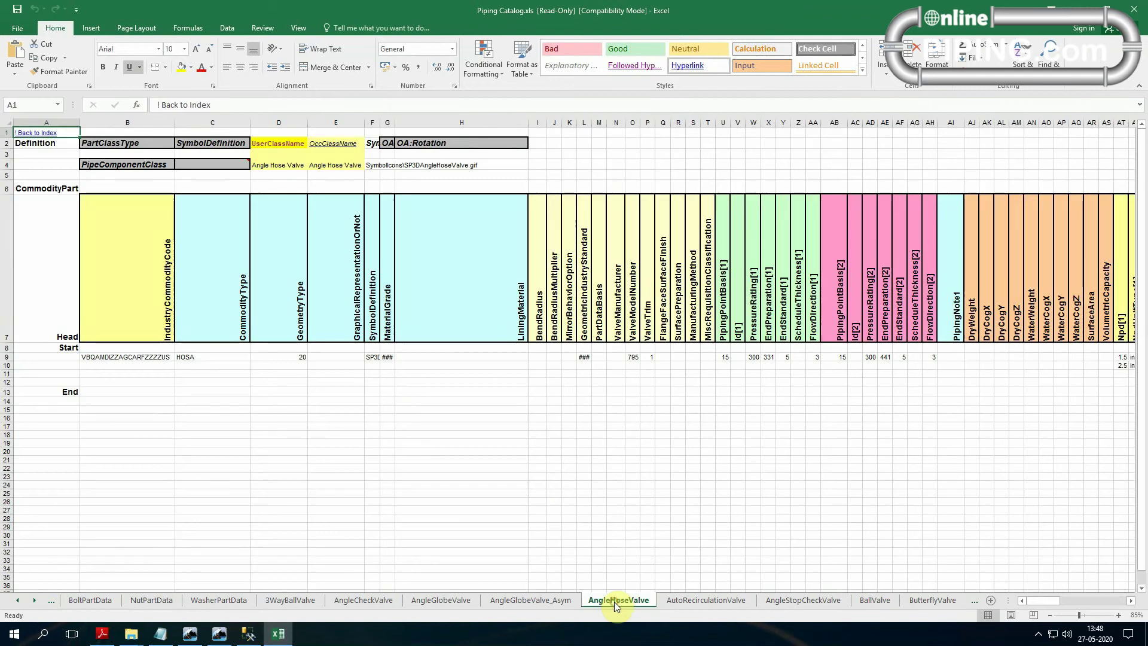
{"action": "left_click", "coordinate": [411, 599]}
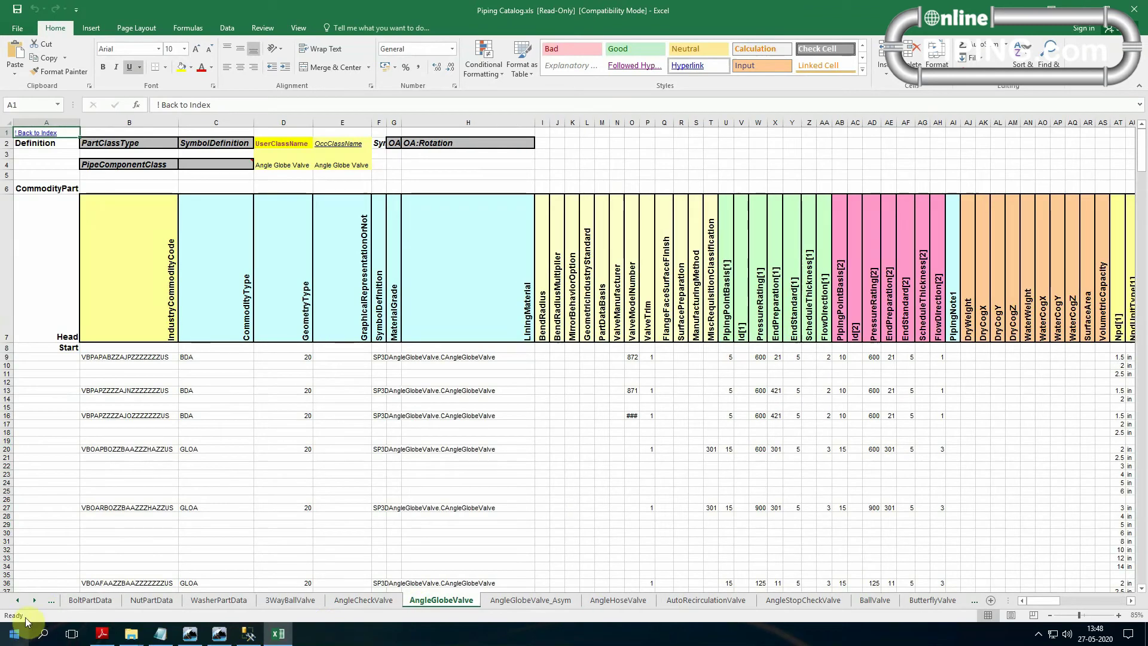
{"action": "left_click", "coordinate": [35, 600]}
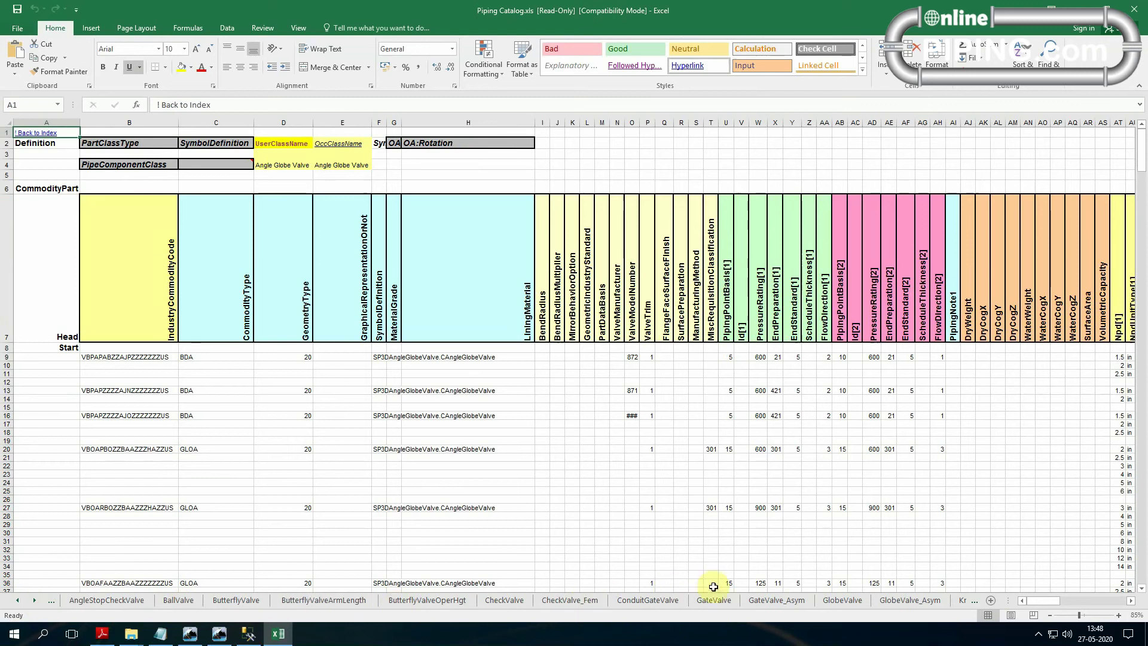
{"action": "left_click", "coordinate": [716, 602]}
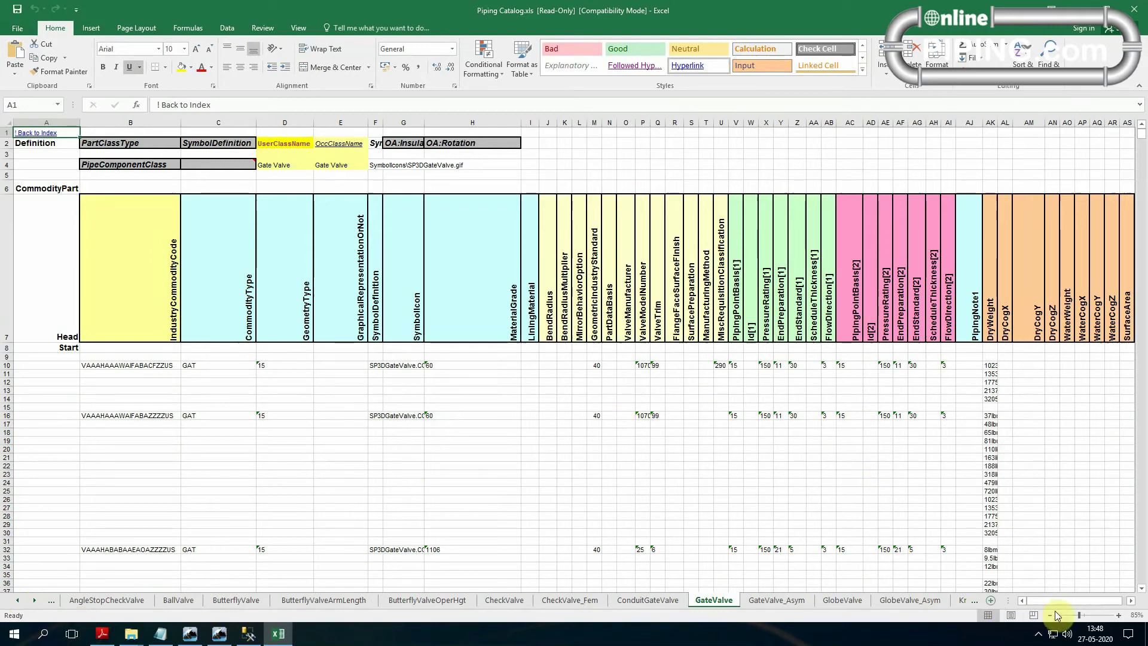
{"action": "left_click_drag", "start_coordinate": [1046, 605], "coordinate": [1070, 606]}
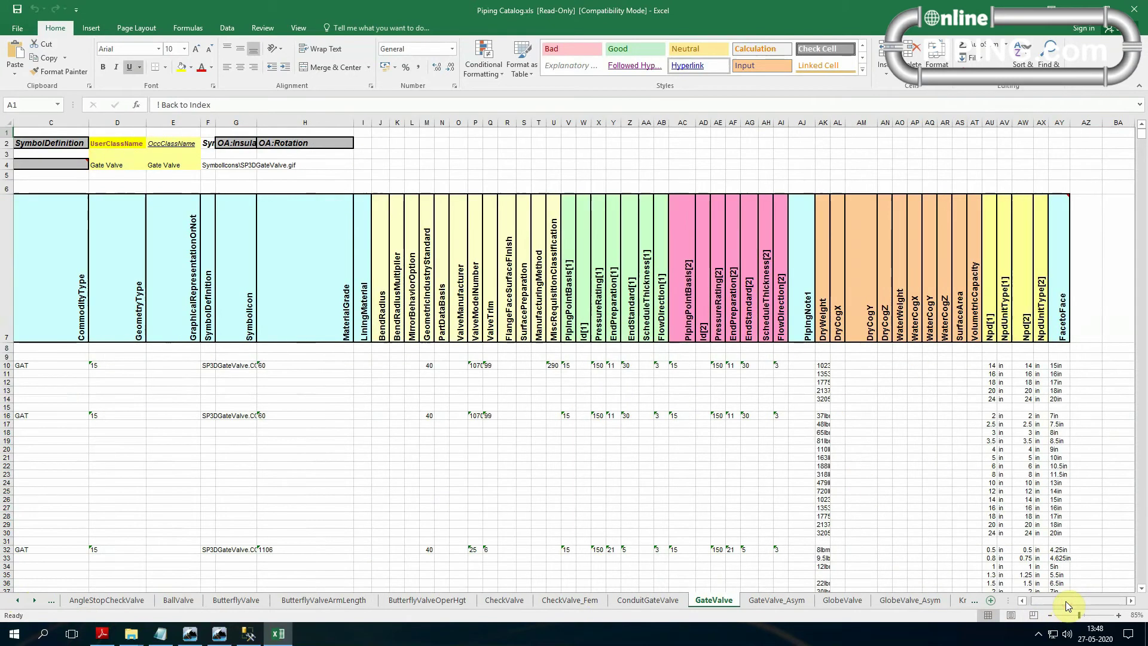
{"action": "left_click", "coordinate": [236, 366]}
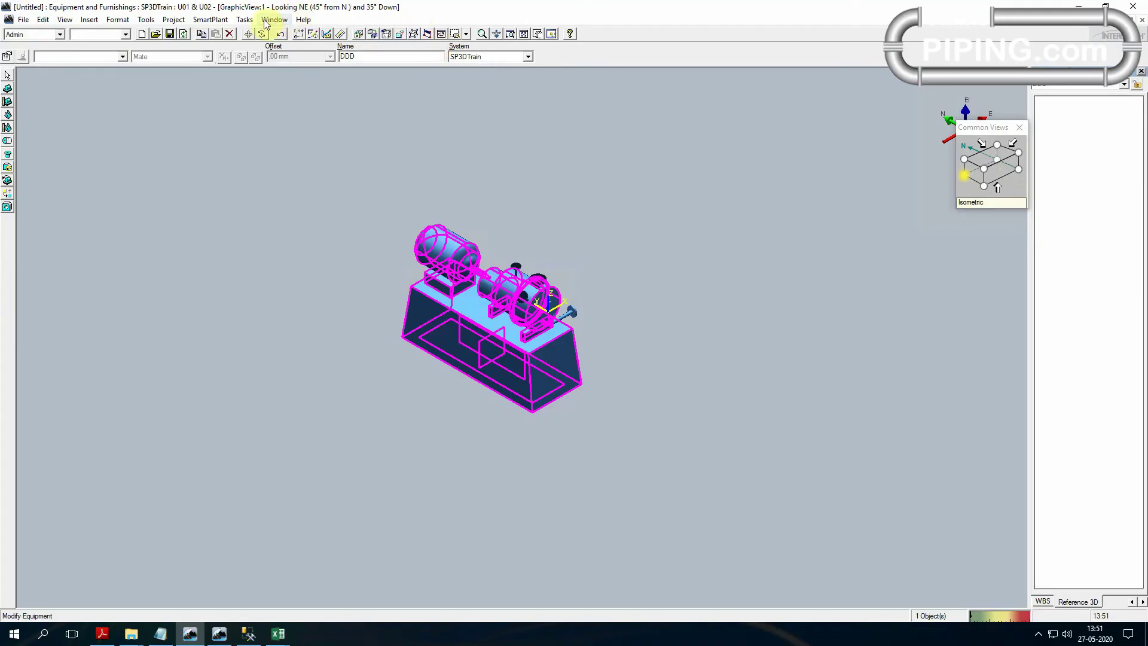
Switch to the Drawings and Reports task and expand the Drawings, Creation Labs and 07 folders.
{"action": "left_click", "coordinate": [245, 19]}
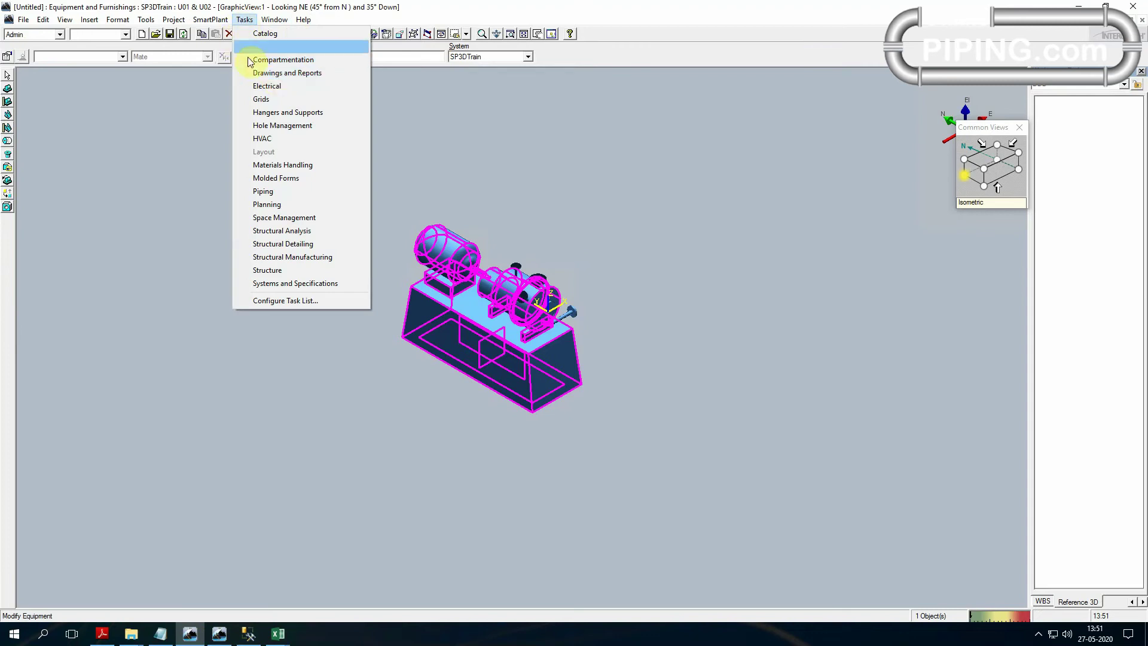
{"action": "left_click", "coordinate": [257, 73]}
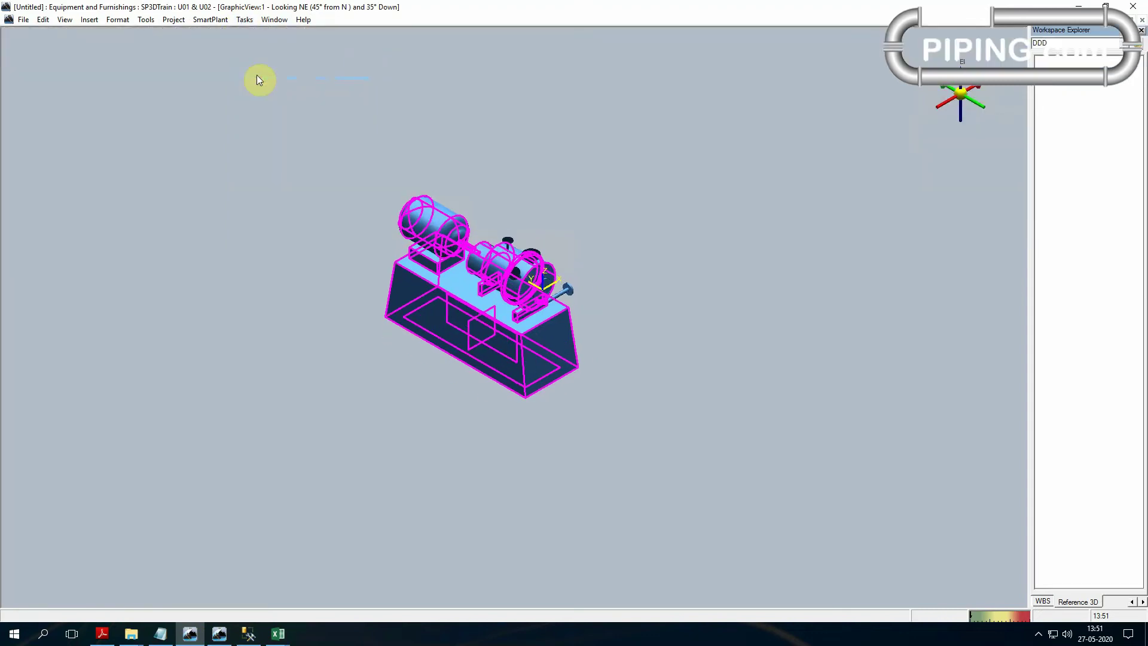
{"action": "double_click", "coordinate": [39, 67]}
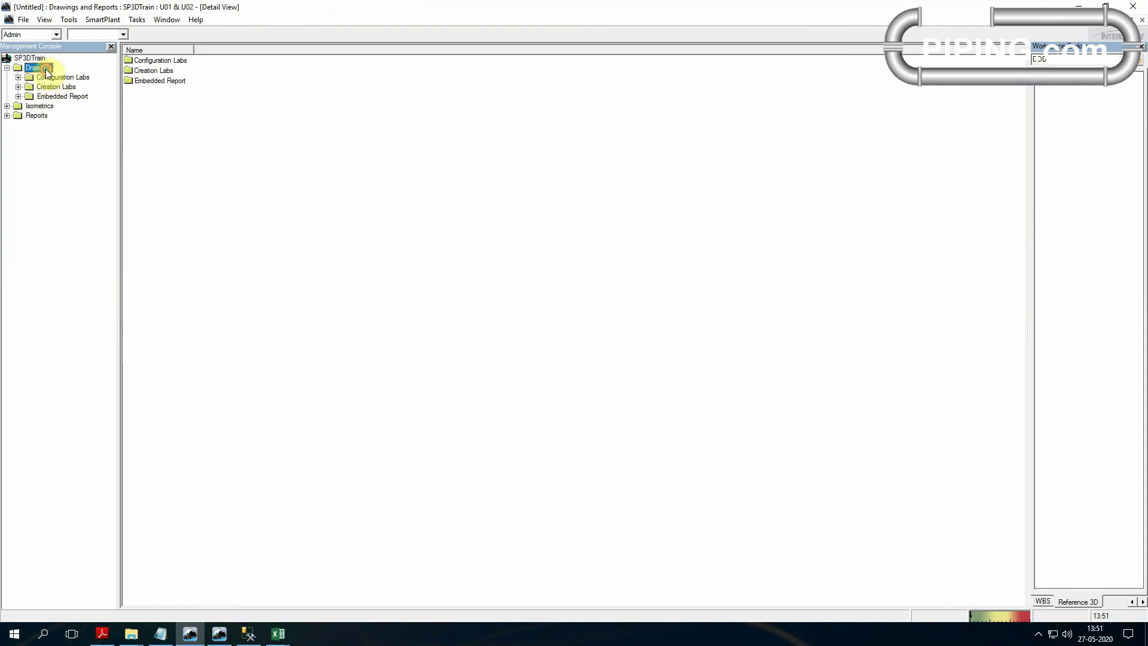
{"action": "double_click", "coordinate": [54, 96]}
{"action": "double_click", "coordinate": [63, 77]}
{"action": "double_click", "coordinate": [62, 88]}
{"action": "double_click", "coordinate": [51, 154]}
Open the Equipment Plan01 drawing from the 07 Equipment folder for editing.
{"action": "left_click", "coordinate": [73, 163]}
{"action": "left_click", "coordinate": [160, 61]}
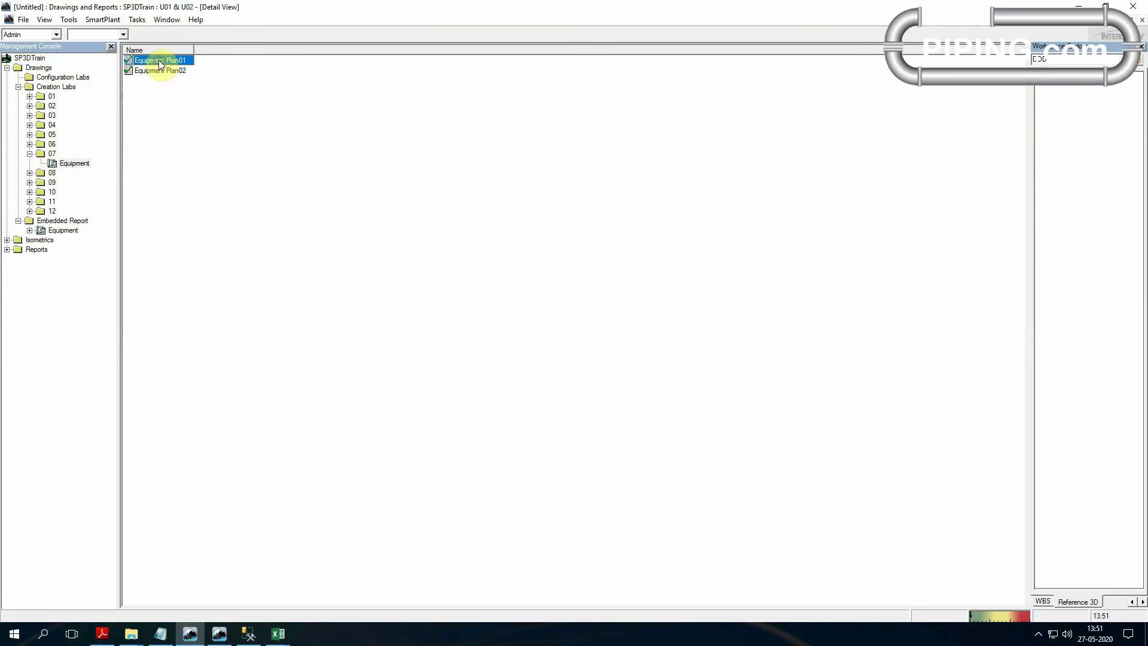
{"action": "right_click", "coordinate": [160, 61]}
{"action": "left_click", "coordinate": [192, 80]}
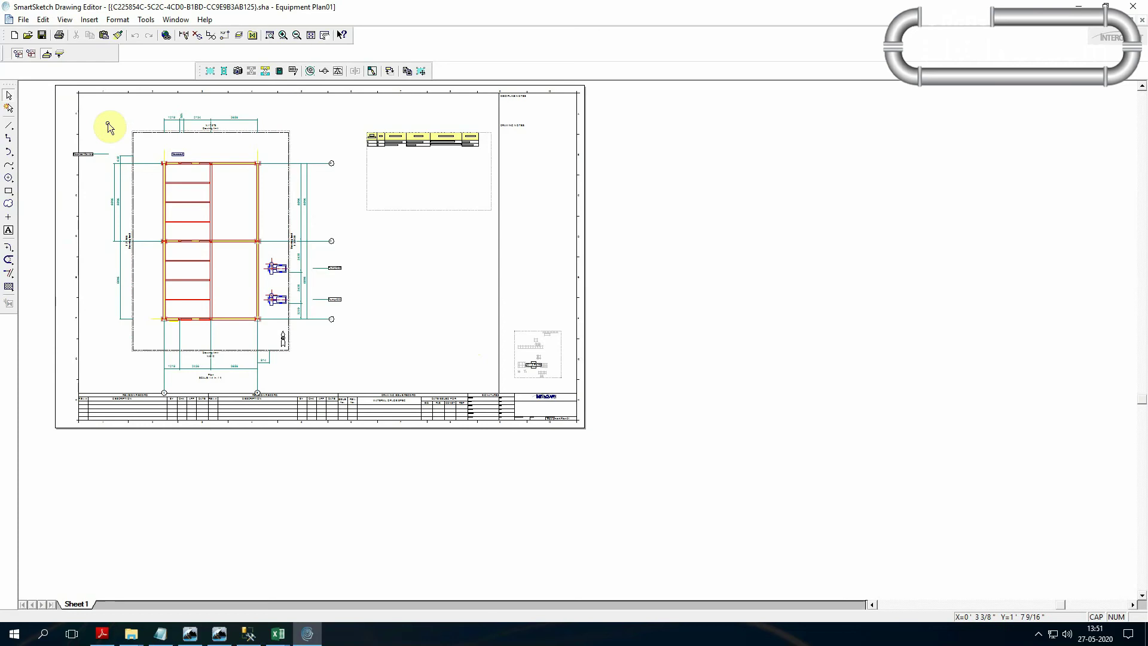
Zoom in on the equipment plan area and call up actions for its drawing view.
{"action": "left_click", "coordinate": [295, 259]}
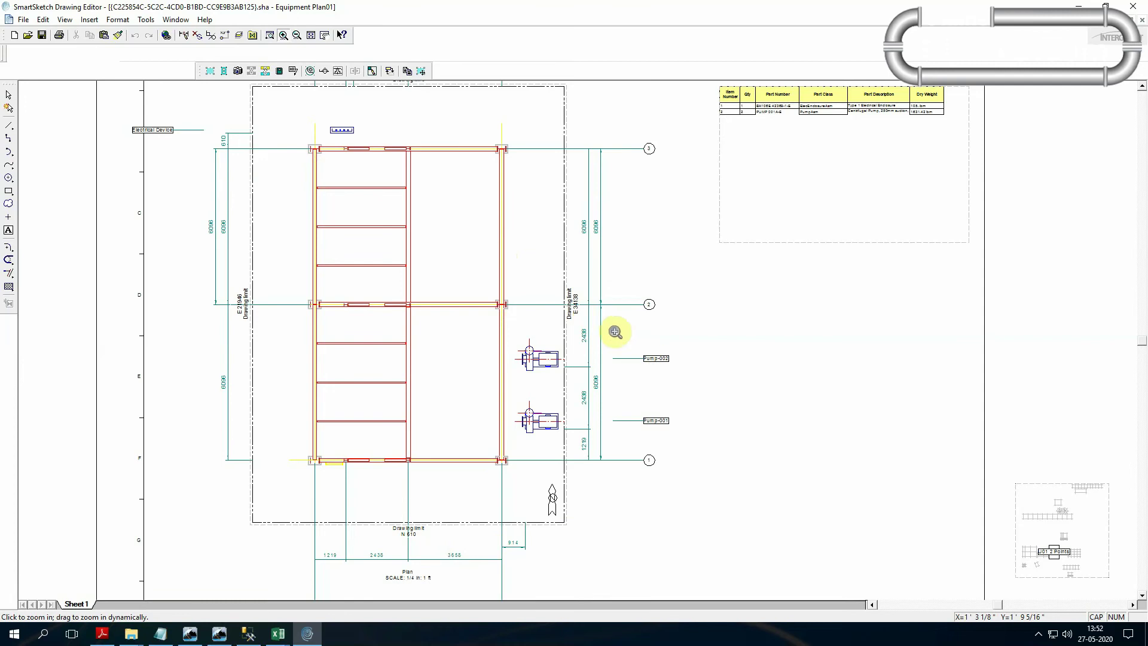
{"action": "right_click", "coordinate": [567, 254]}
Browse the full view style list in Drawing View Properties, then cancel to keep Orthographic\Equipment Plan.
{"action": "left_click", "coordinate": [603, 416]}
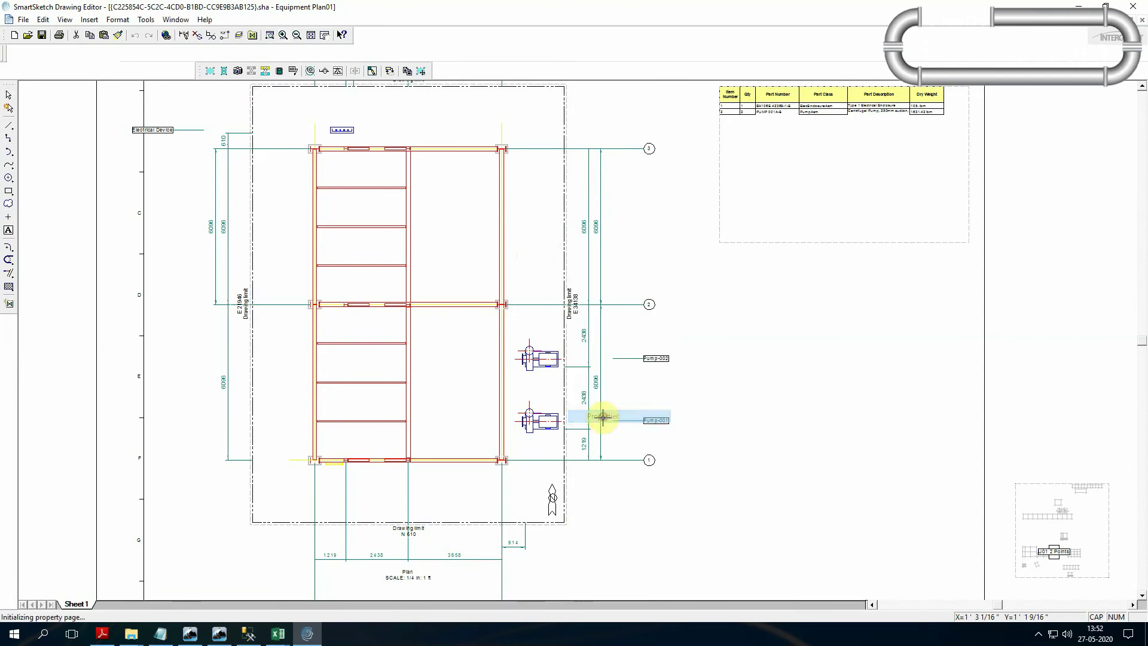
{"action": "left_click", "coordinate": [665, 279]}
{"action": "left_click", "coordinate": [625, 298]}
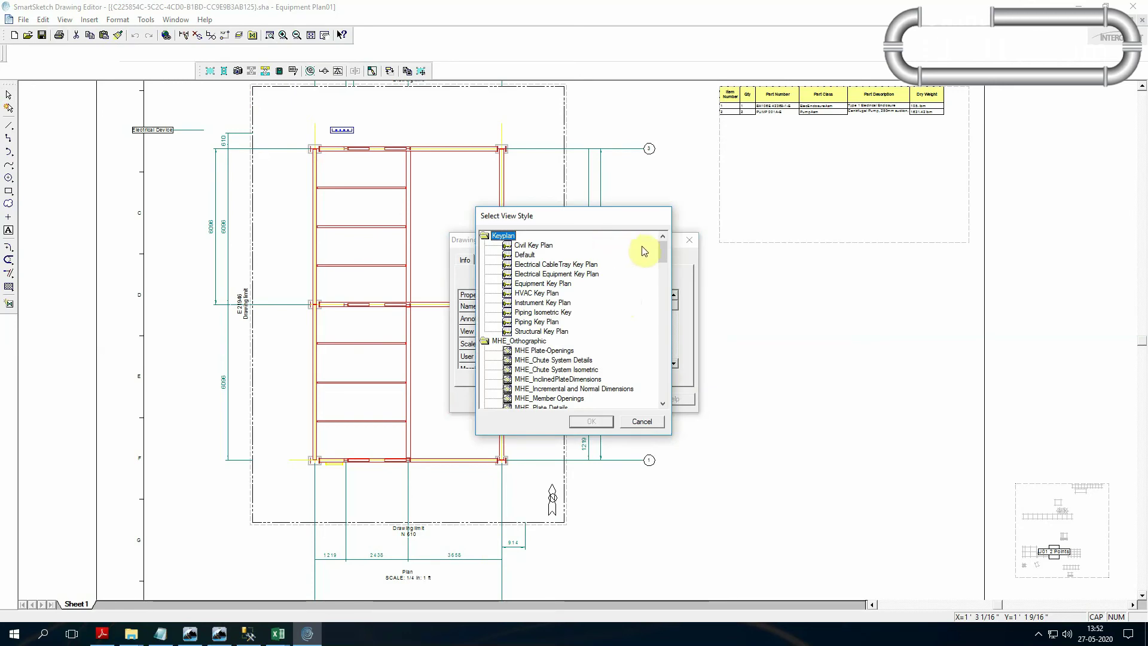
{"action": "left_click_drag", "start_coordinate": [663, 250], "coordinate": [667, 350]}
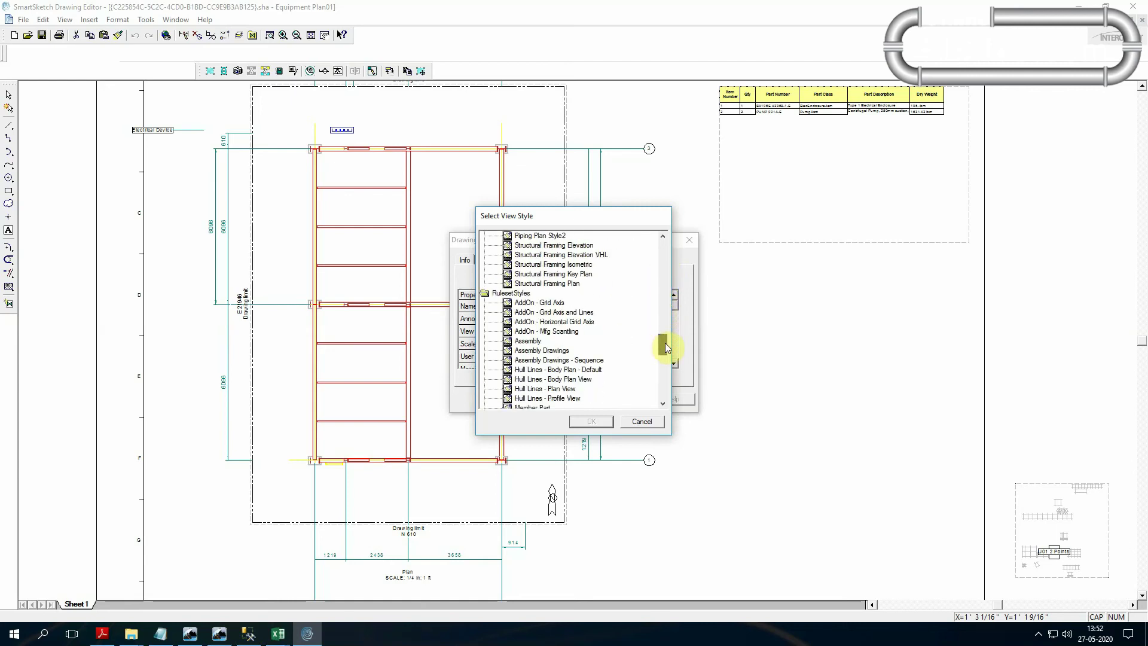
{"action": "left_click", "coordinate": [642, 422]}
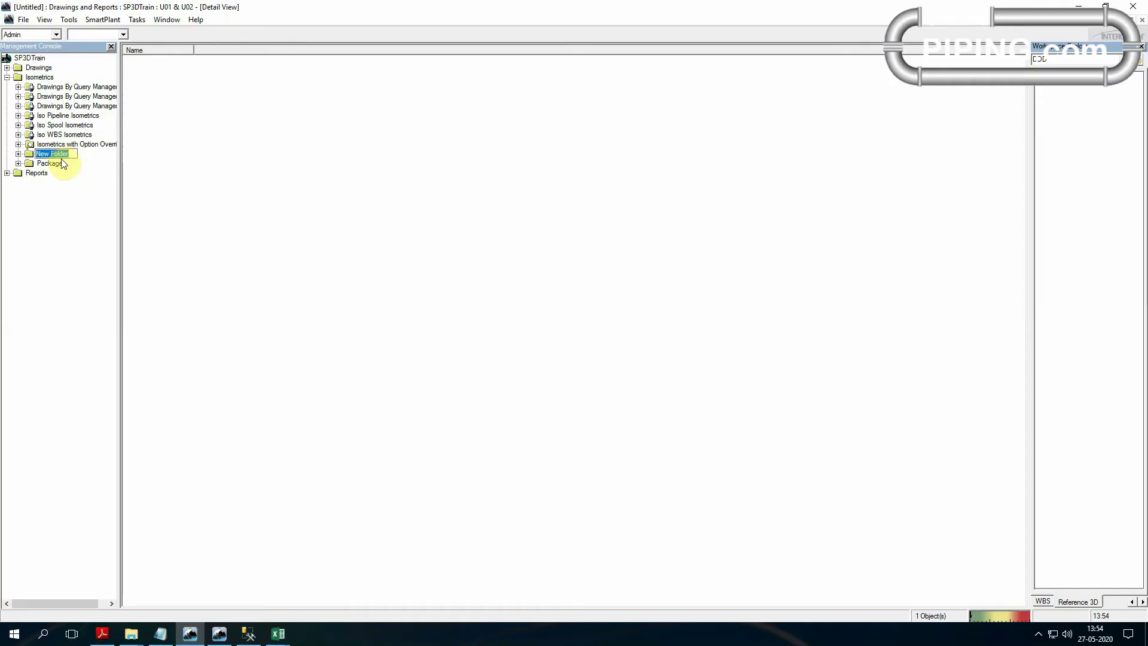
Name the new folder TRAINING and add a Drawings By Query Manager under it.
{"action": "type", "text": "TRAINING"}
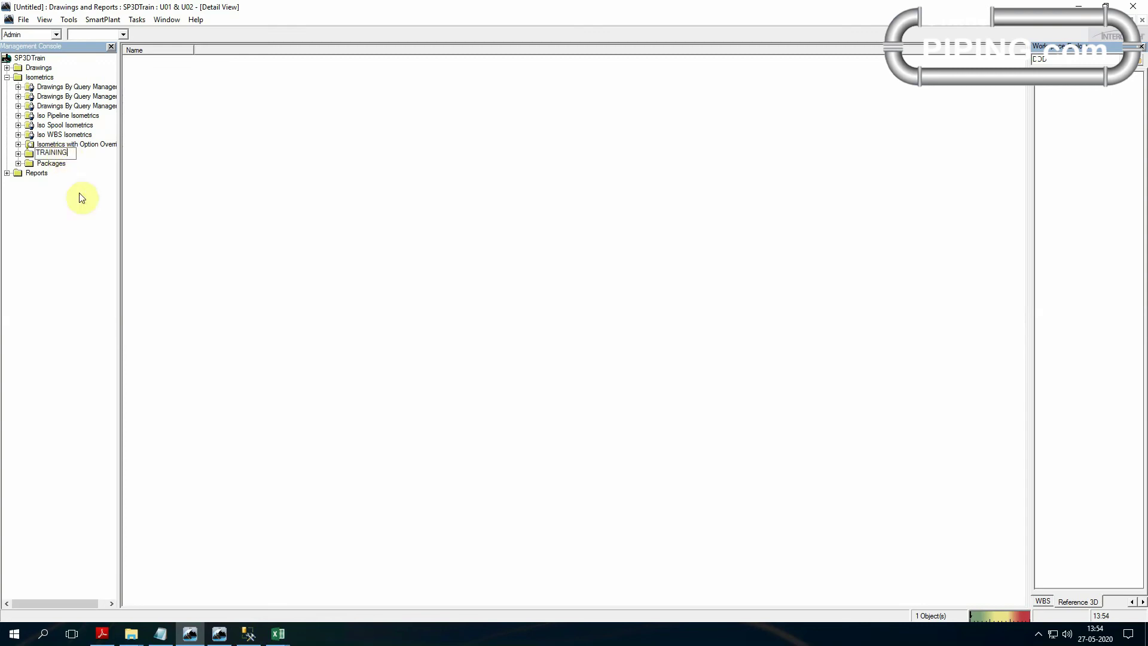
{"action": "key", "text": "Return"}
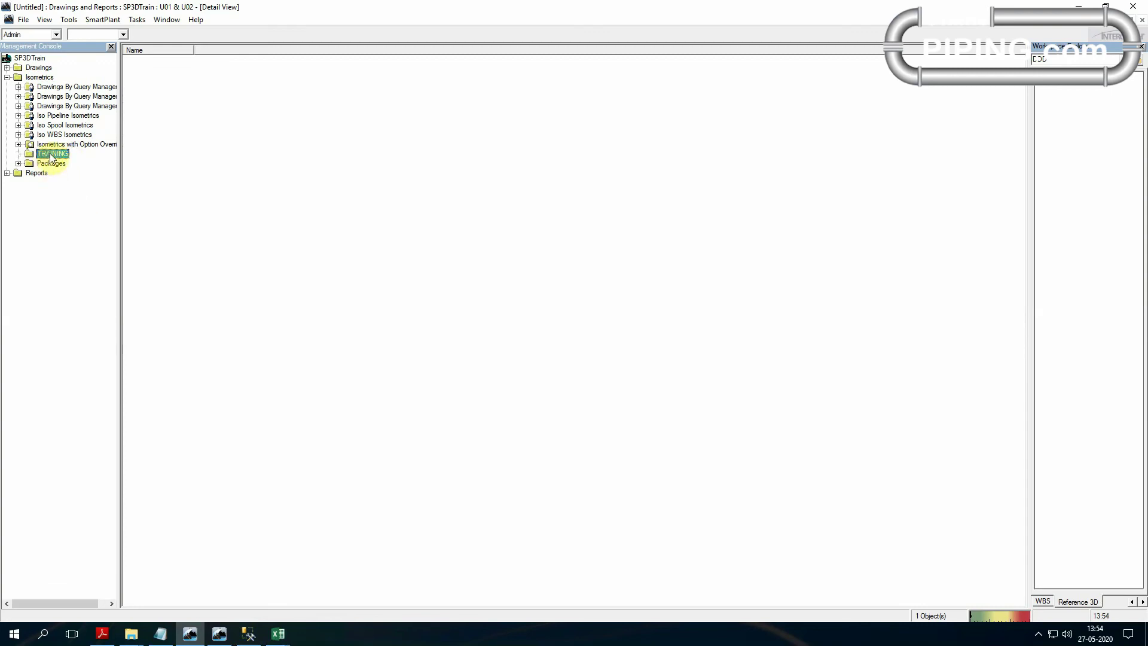
{"action": "right_click", "coordinate": [49, 155]}
{"action": "mouse_move", "coordinate": [95, 240]}
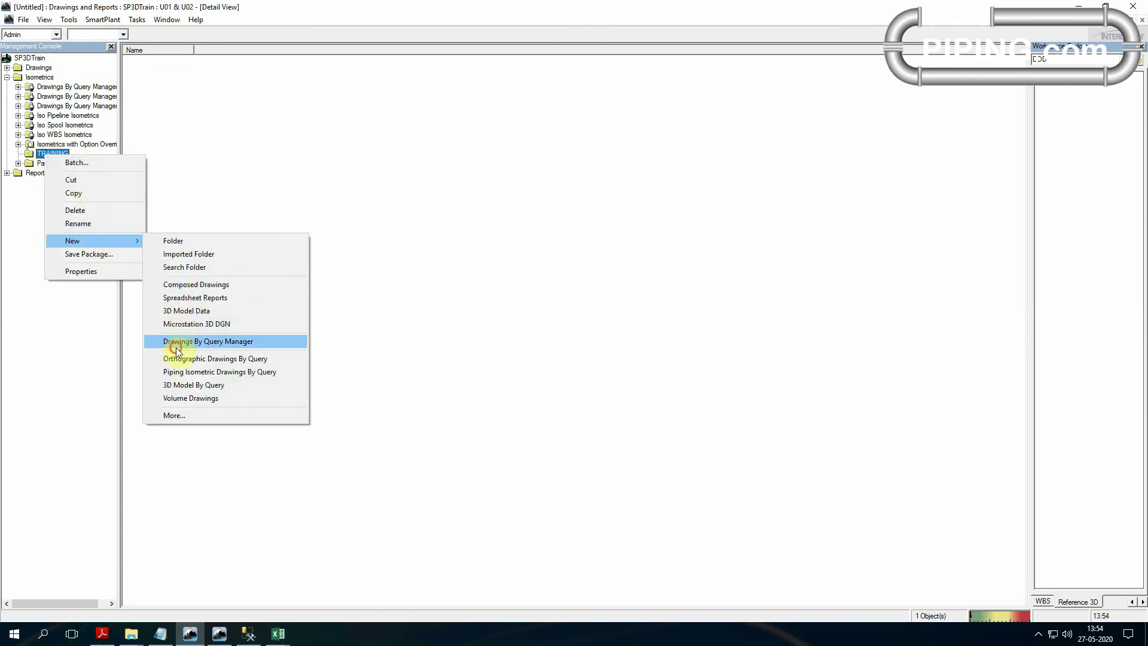
{"action": "left_click", "coordinate": [185, 341]}
In the query manager's Setup, pick U01 & U02 from Training Filters as the filter.
{"action": "left_click", "coordinate": [79, 163]}
{"action": "right_click", "coordinate": [79, 163]}
{"action": "left_click", "coordinate": [120, 246]}
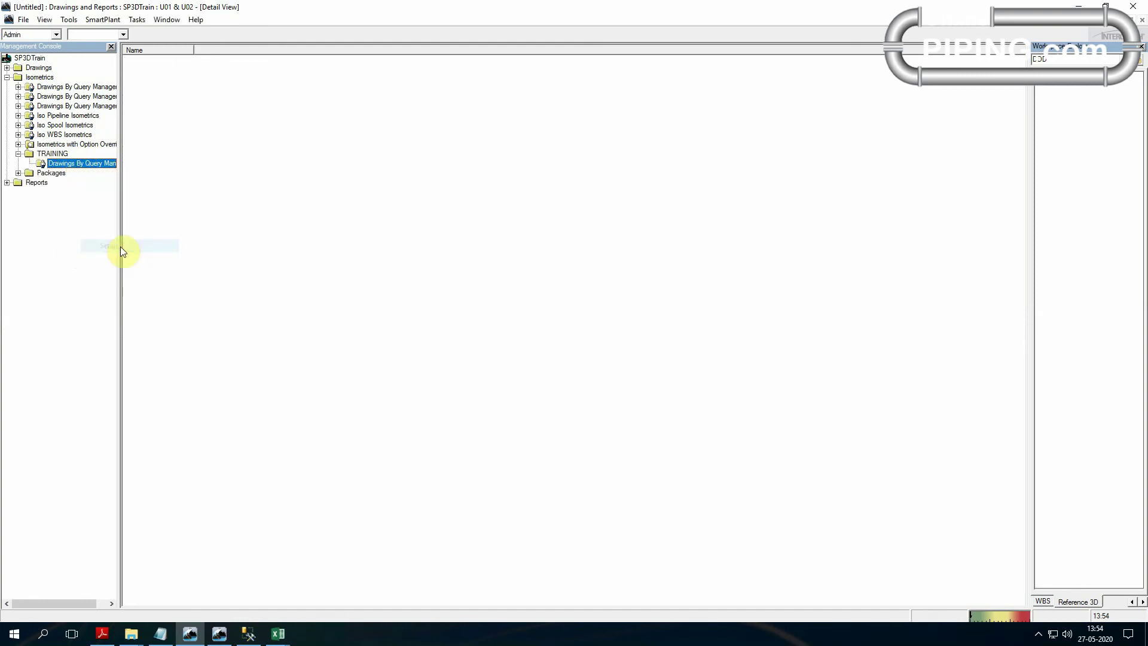
{"action": "left_click", "coordinate": [629, 281]}
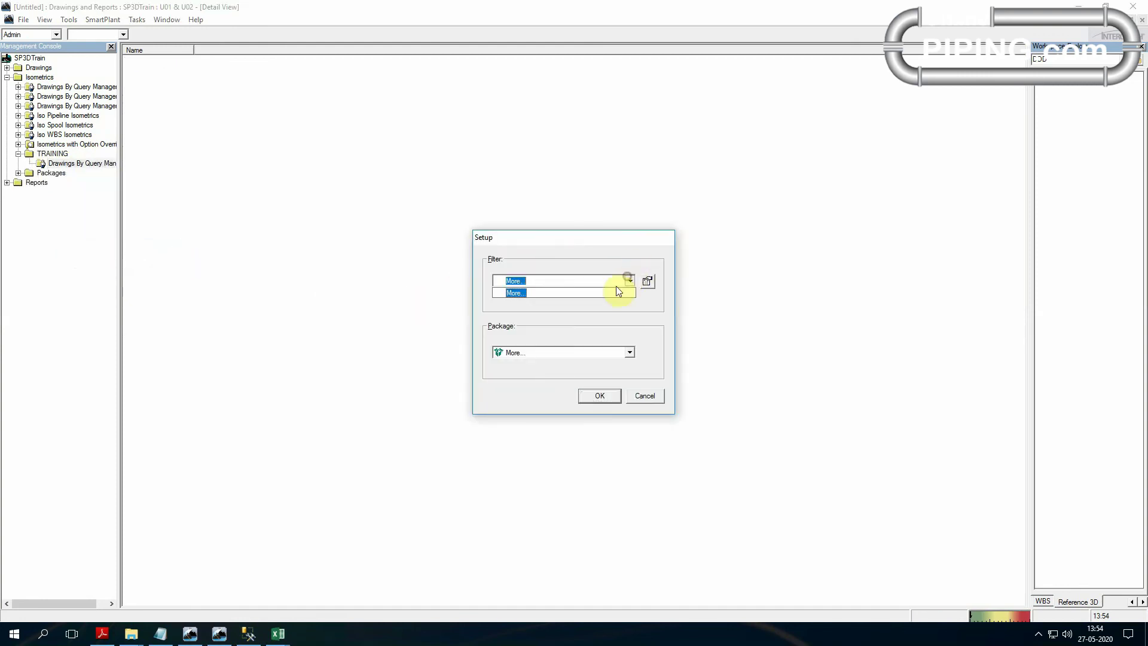
{"action": "left_click", "coordinate": [568, 293]}
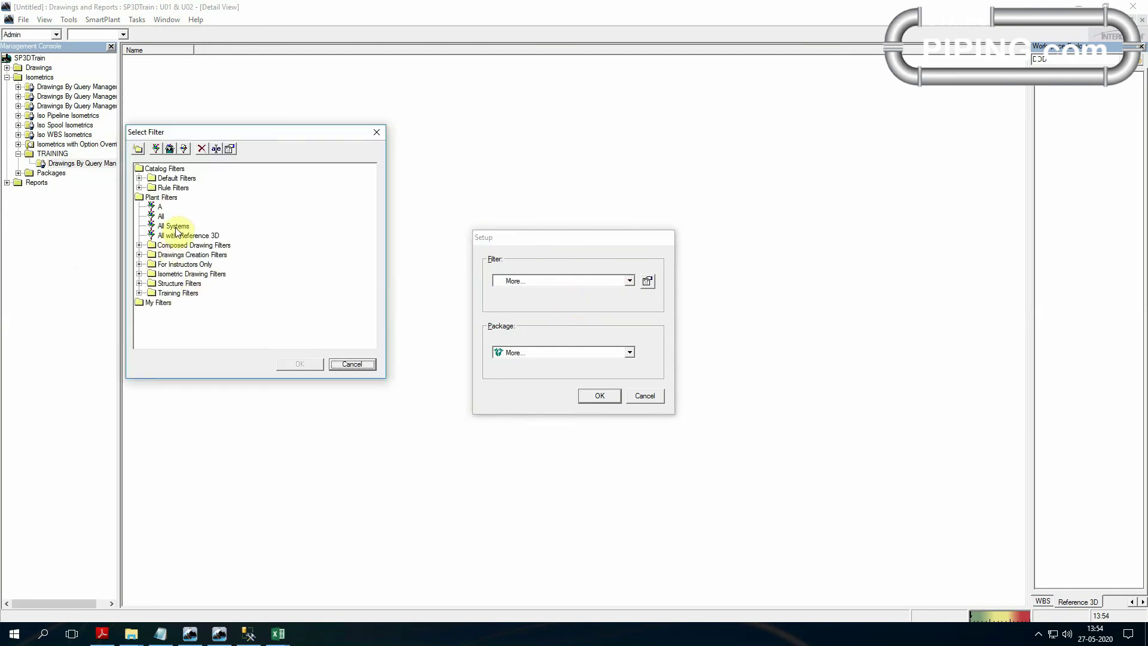
{"action": "double_click", "coordinate": [174, 294]}
{"action": "scroll", "coordinate": [191, 317], "scroll_direction": "down", "scroll_amount": 3}
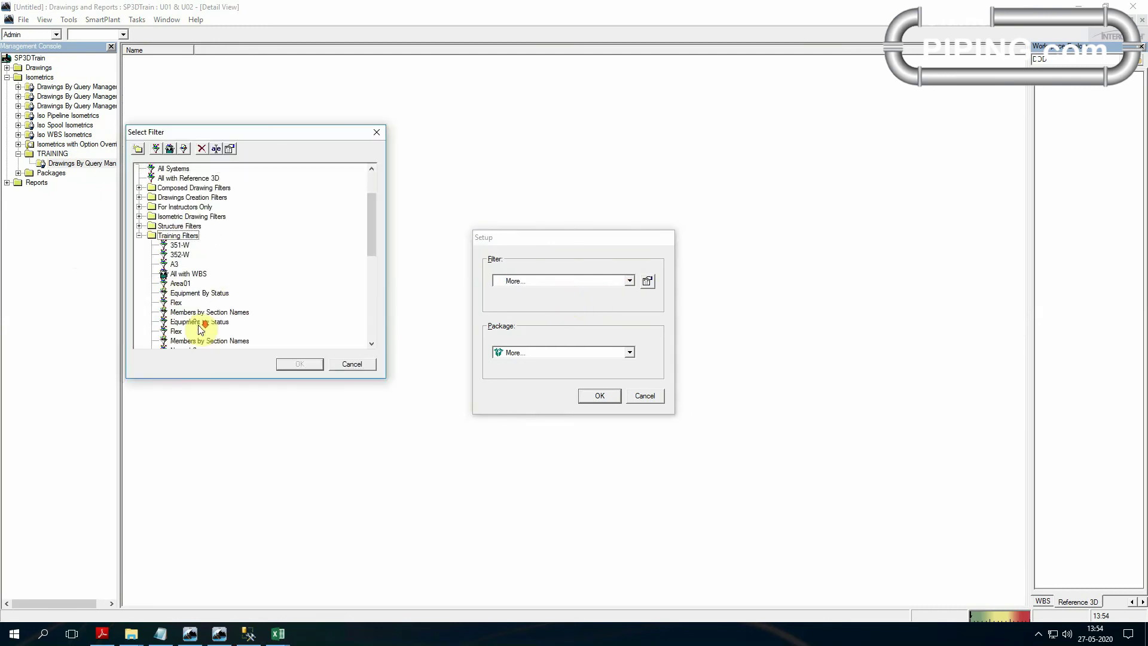
{"action": "scroll", "coordinate": [200, 329], "scroll_direction": "down", "scroll_amount": 1}
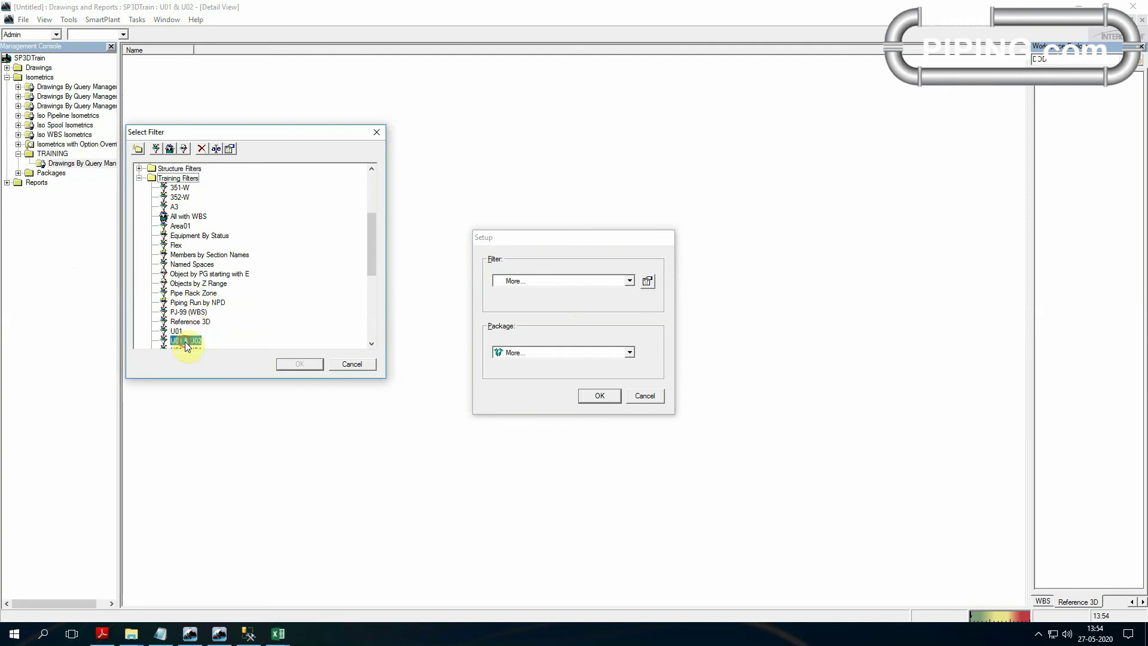
{"action": "left_click", "coordinate": [299, 364]}
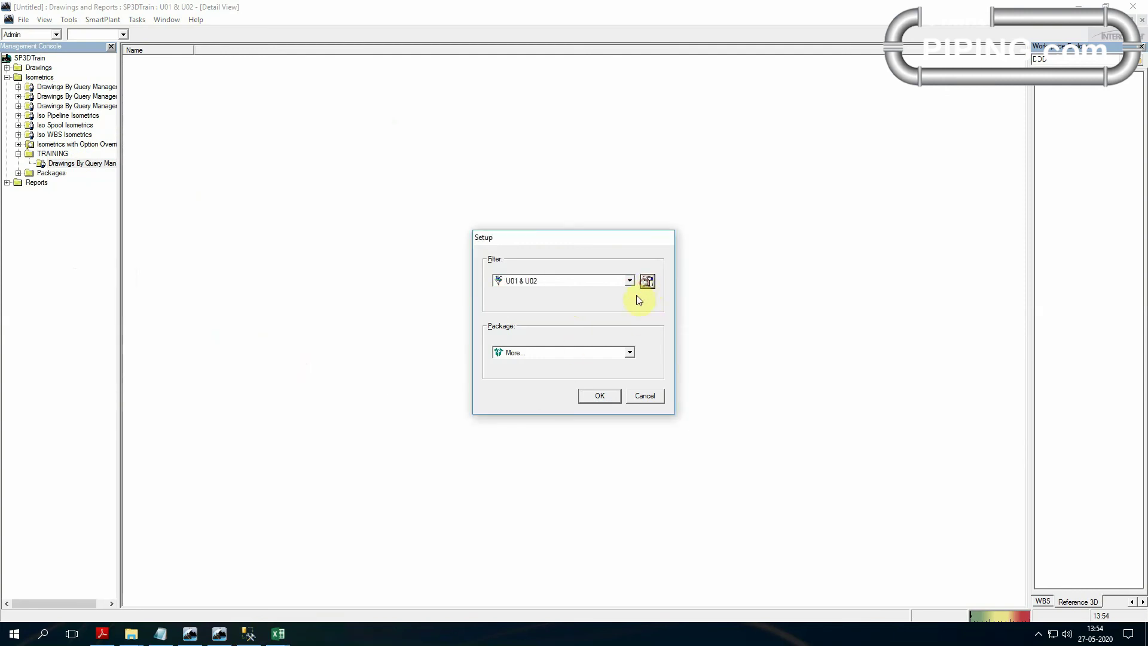
Select the Iso Pipeline package and open the Iso_Pipeline-2001-P isometric drawing.
{"action": "left_click", "coordinate": [647, 281]}
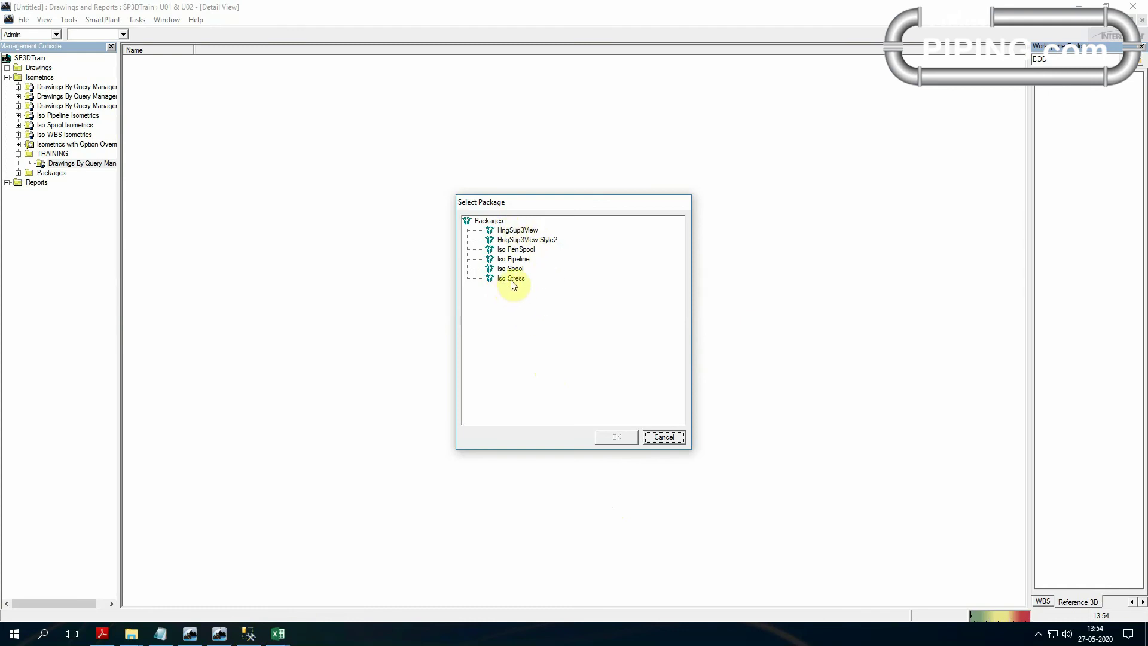
{"action": "left_click", "coordinate": [524, 259]}
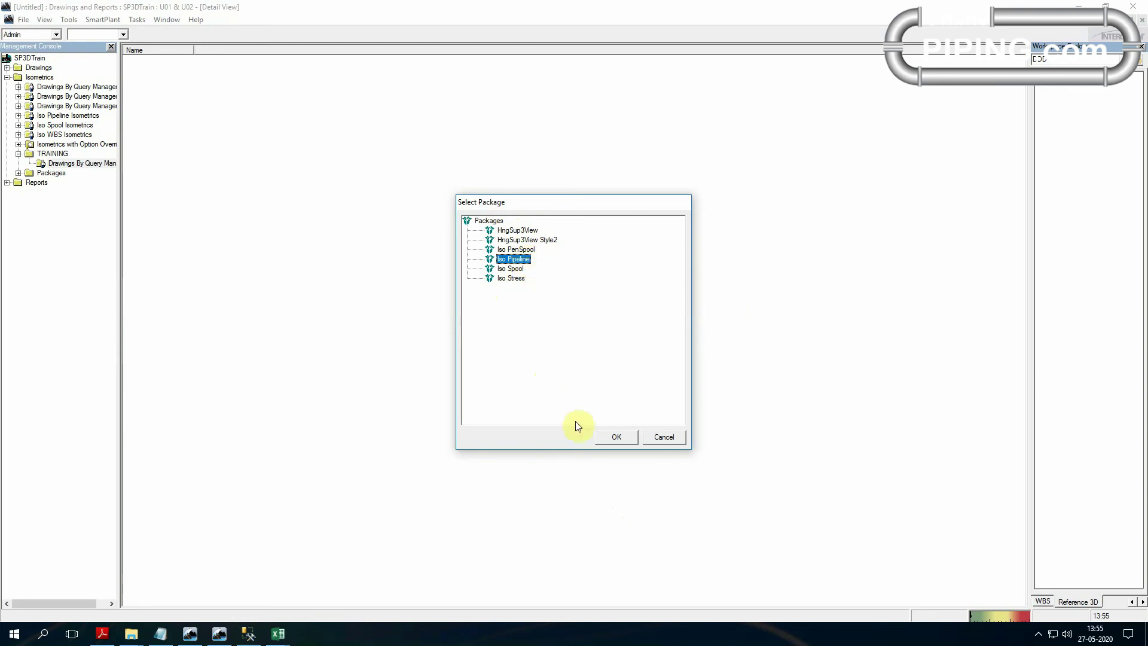
{"action": "left_click", "coordinate": [626, 439]}
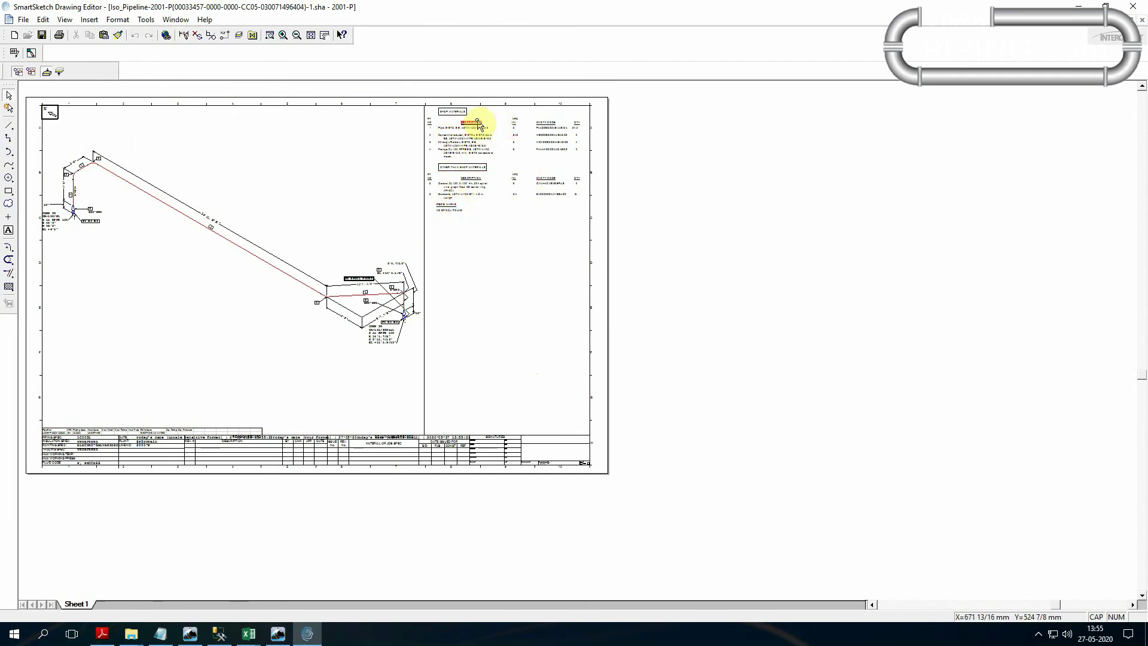
{"action": "left_click", "coordinate": [283, 34]}
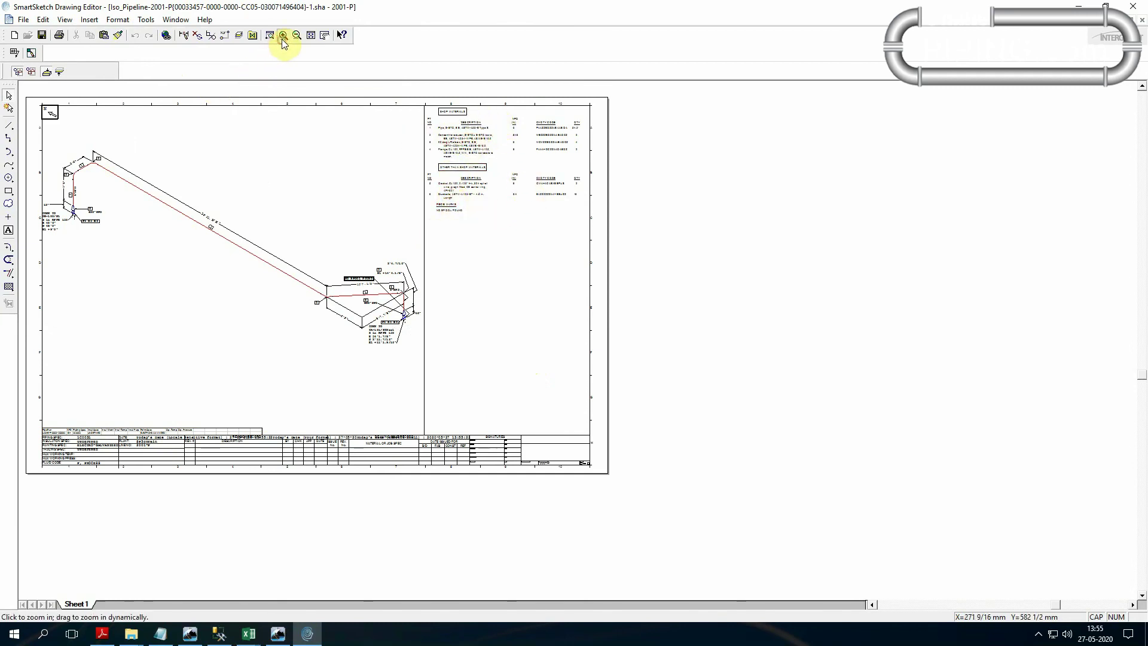
{"action": "left_click", "coordinate": [485, 129]}
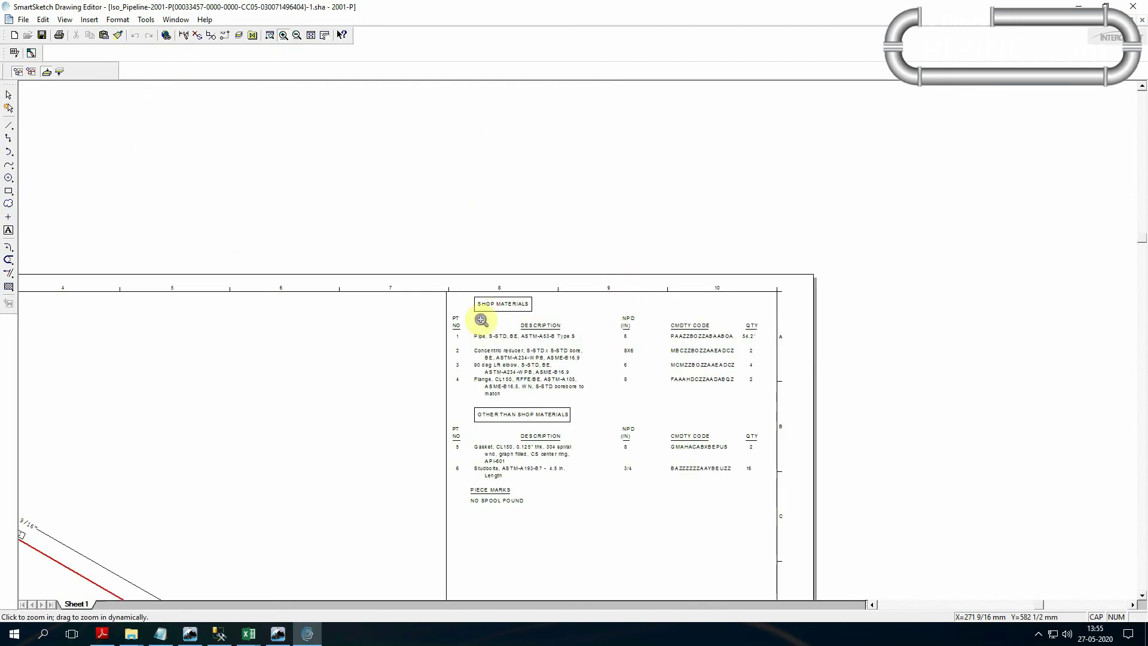
{"action": "scroll", "coordinate": [436, 392], "scroll_direction": "down", "scroll_amount": 2}
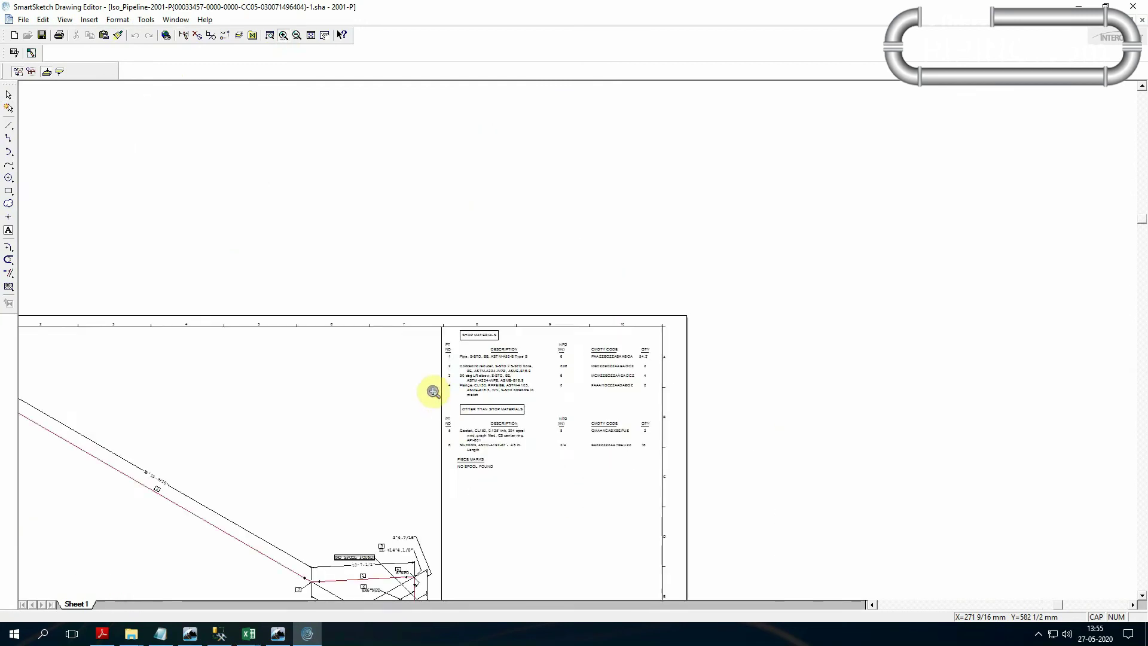
{"action": "scroll", "coordinate": [327, 420], "scroll_direction": "down", "scroll_amount": 2}
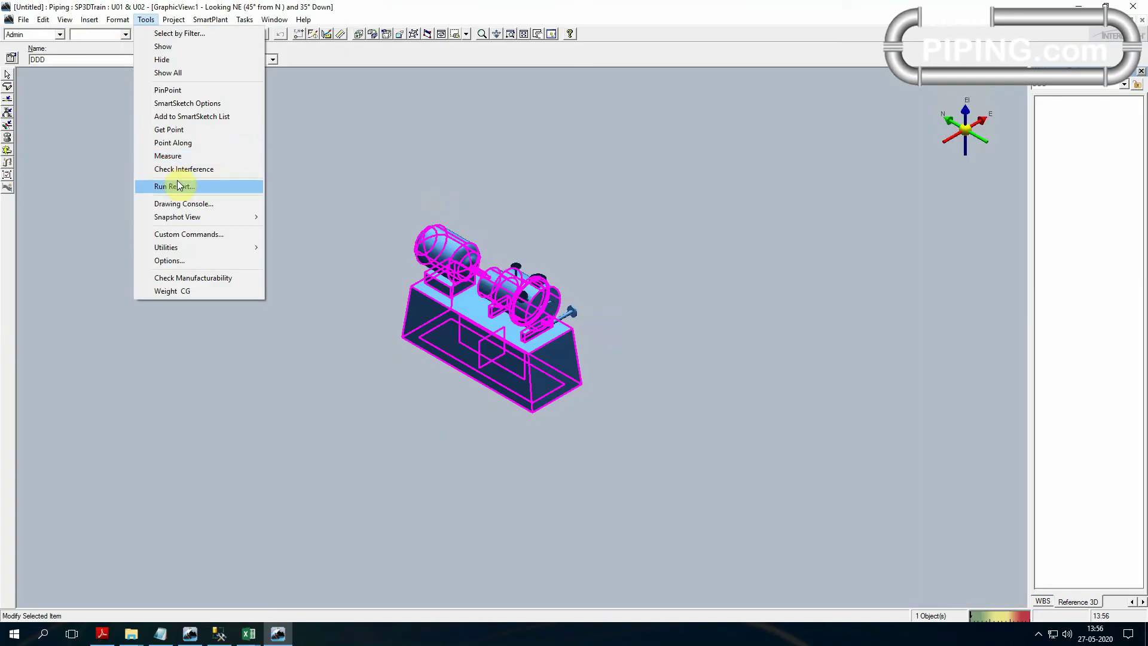
{"action": "left_click", "coordinate": [181, 188]}
{"action": "left_click", "coordinate": [520, 242]}
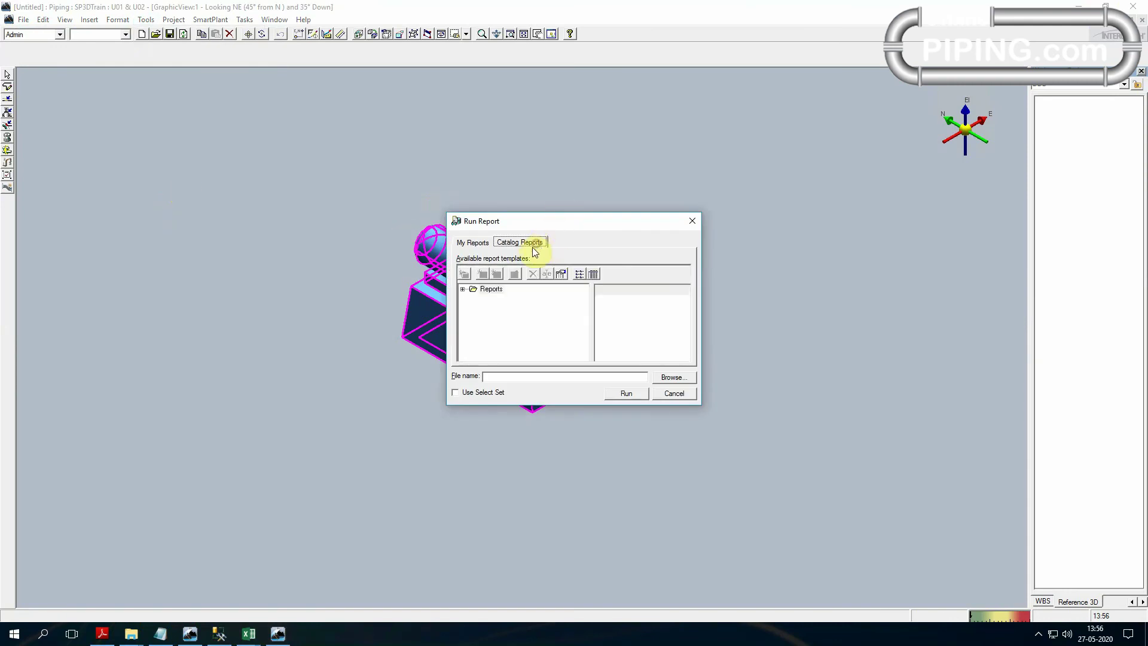
{"action": "left_click", "coordinate": [492, 289]}
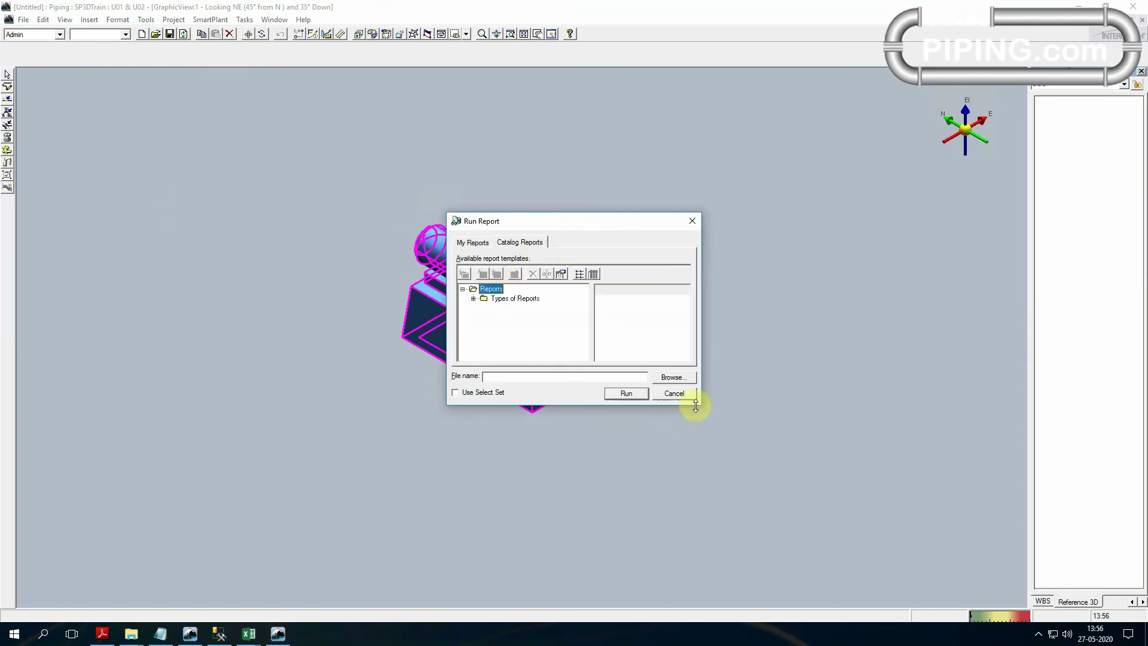
{"action": "left_click_drag", "start_coordinate": [701, 406], "coordinate": [817, 517]}
{"action": "double_click", "coordinate": [526, 299]}
{"action": "left_click", "coordinate": [510, 412]}
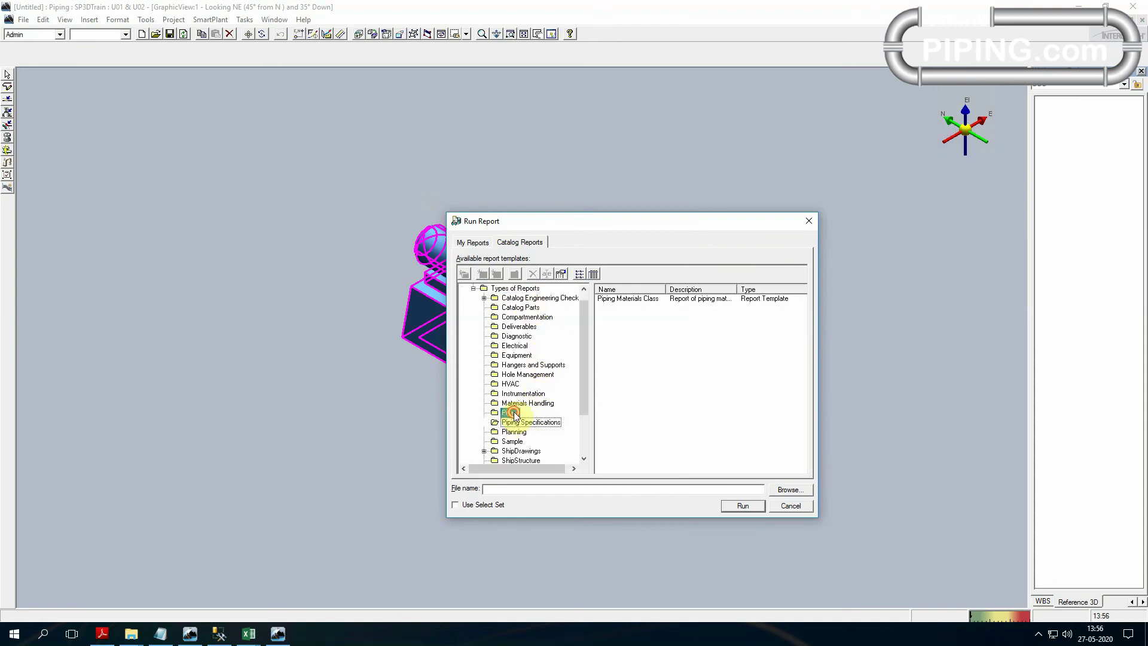
{"action": "left_click_drag", "start_coordinate": [666, 290], "coordinate": [742, 289]}
{"action": "left_click", "coordinate": [640, 358]}
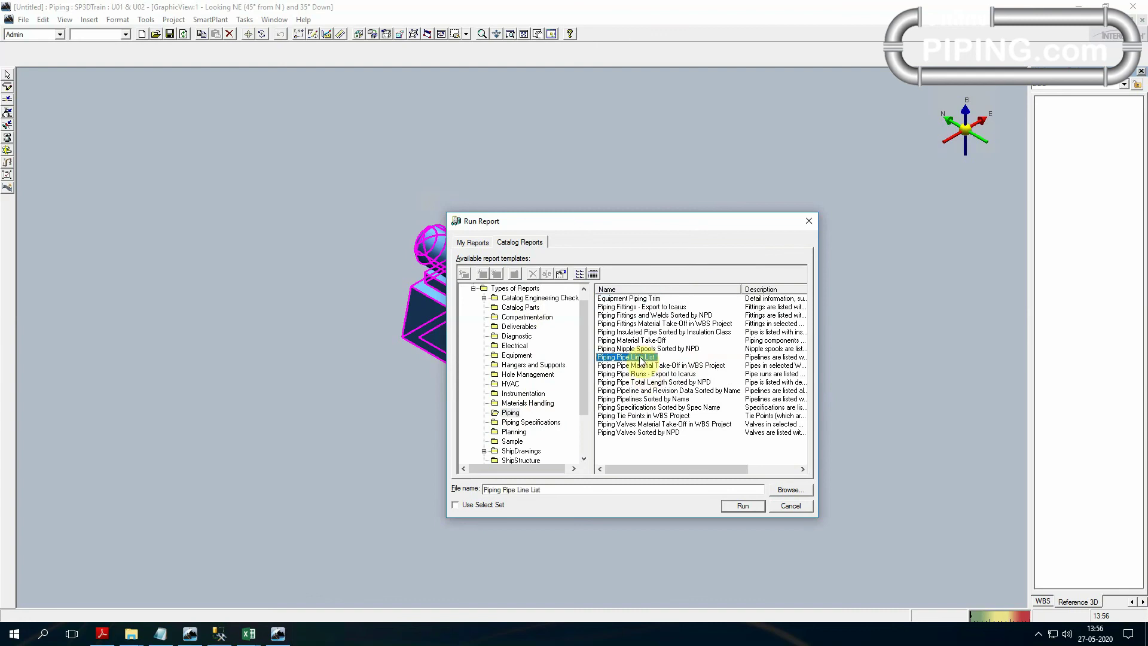
{"action": "left_click", "coordinate": [745, 507]}
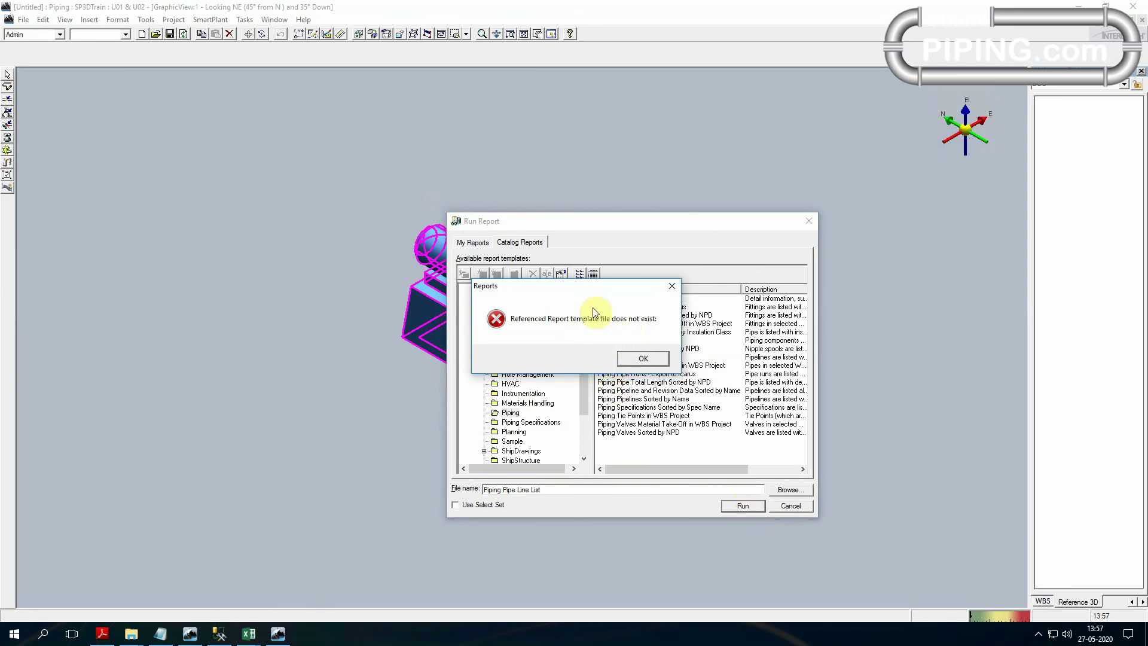
{"action": "left_click", "coordinate": [637, 361]}
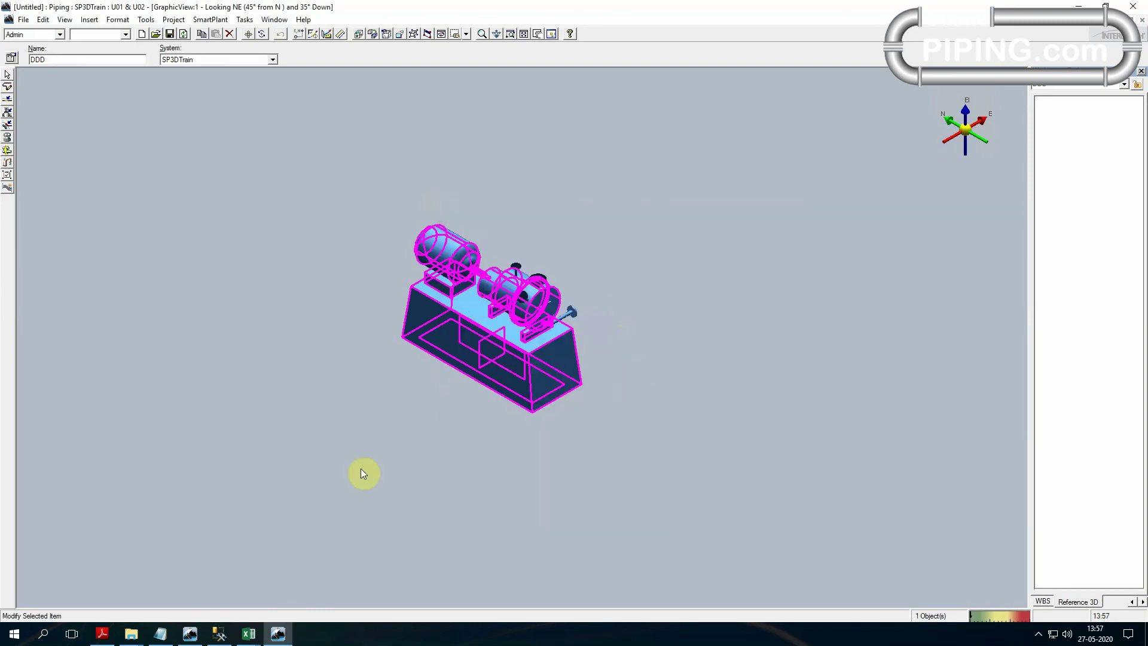
Rerun the report to produce Piping Pipe Line List.xls, then return to the GateValve workbook.
{"action": "left_click", "coordinate": [146, 19]}
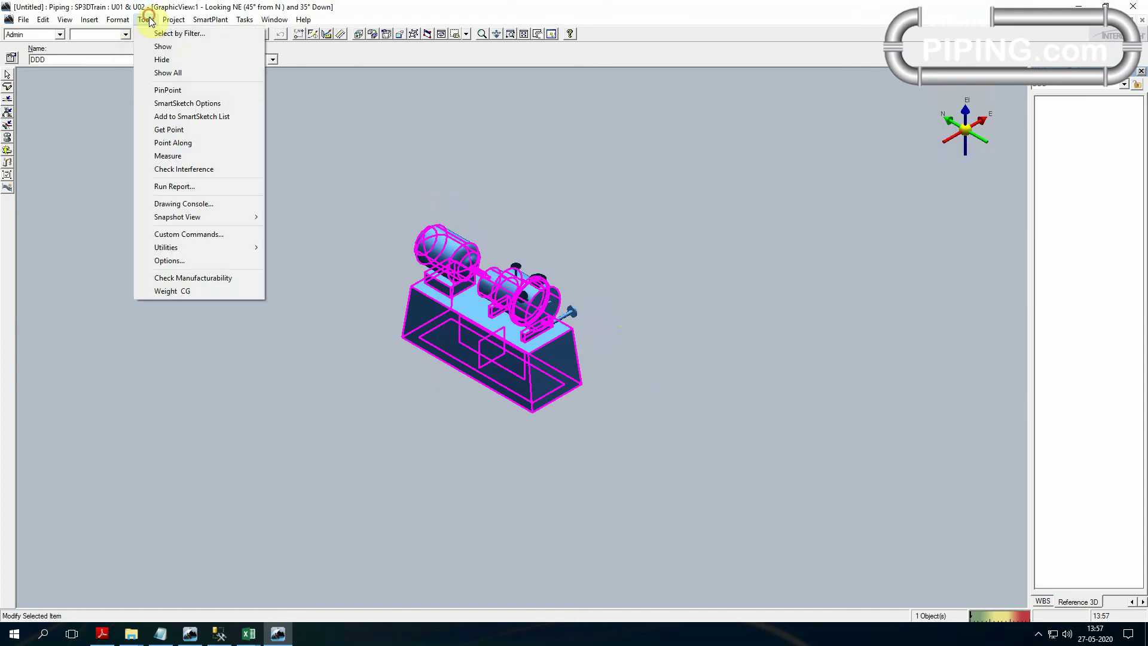
{"action": "left_click", "coordinate": [198, 187]}
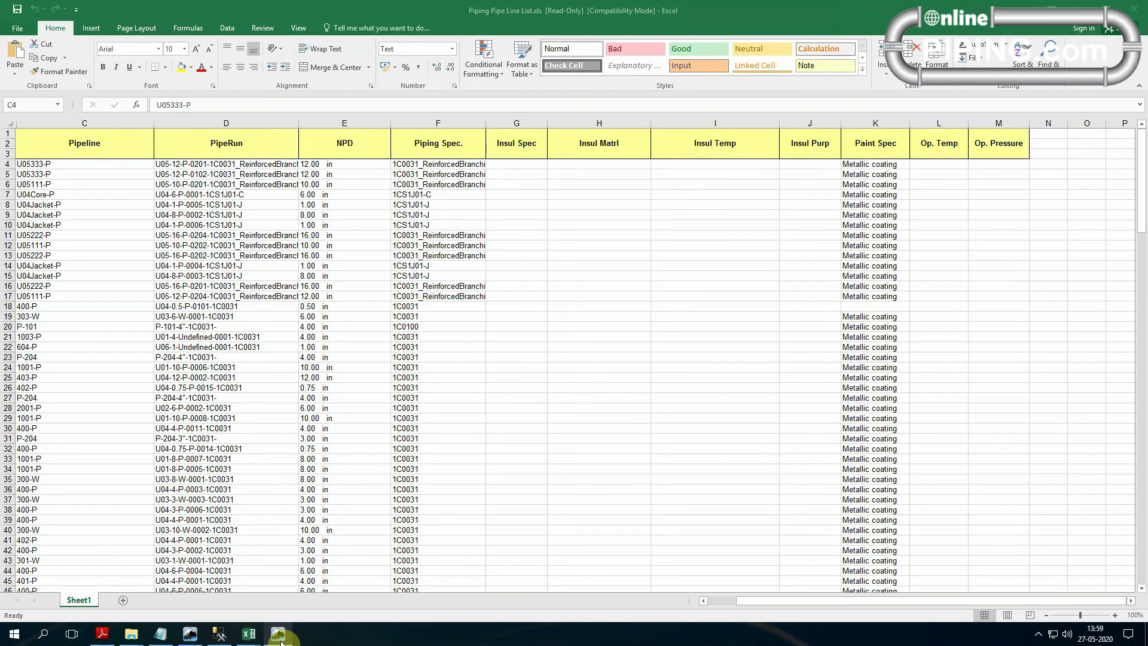
{"action": "left_click", "coordinate": [248, 634]}
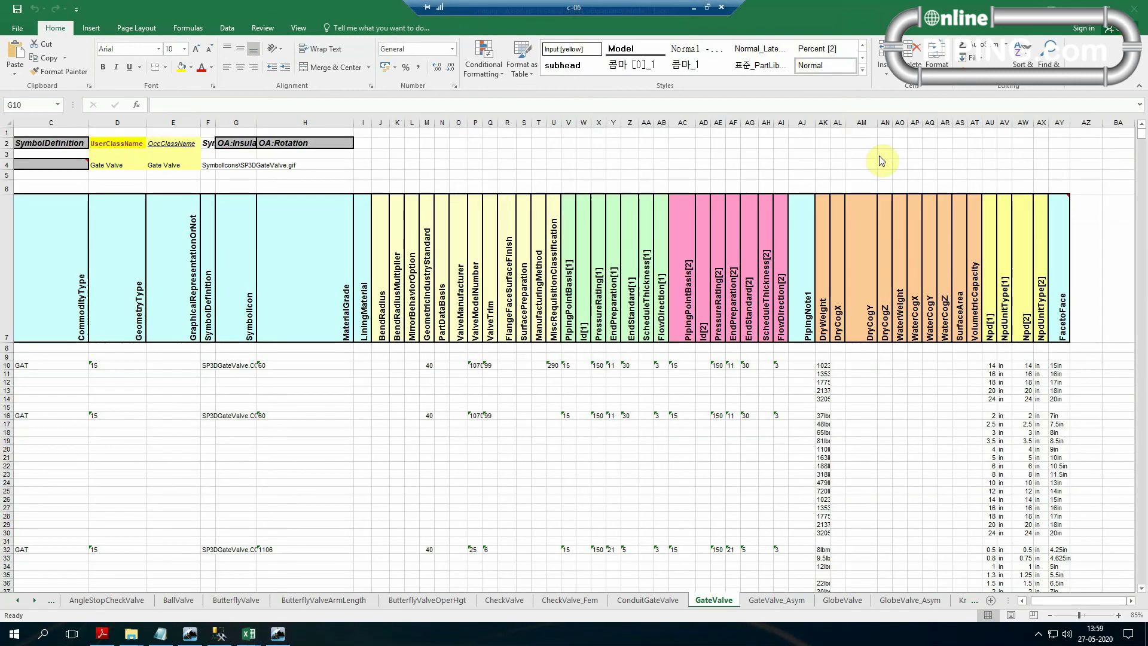